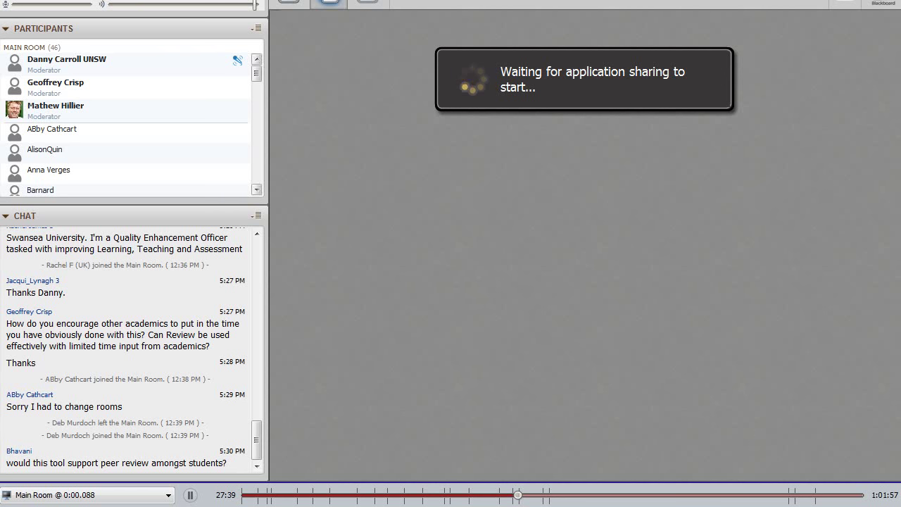
Step: Look through the whole Main Room participant list for the attendees' response marks
scroll(127, 123, down, 3)
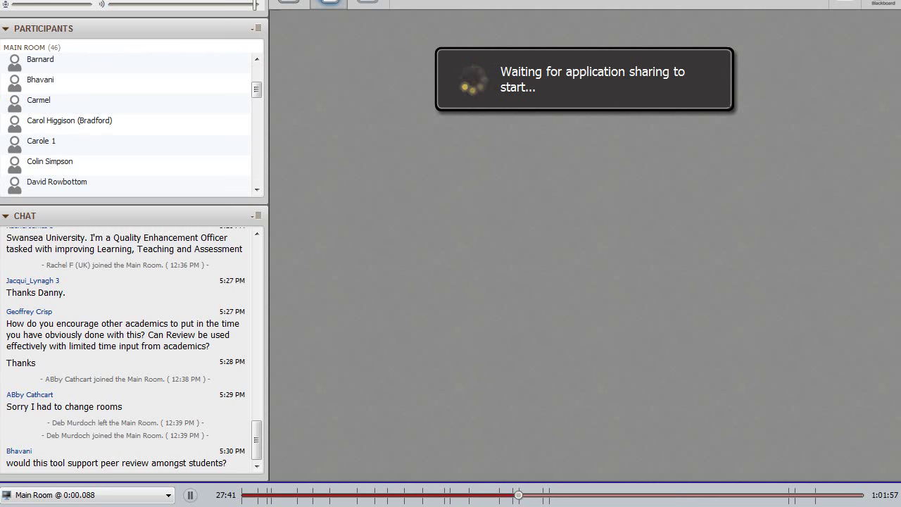
scroll(126, 123, down, 3)
scroll(127, 123, down, 3)
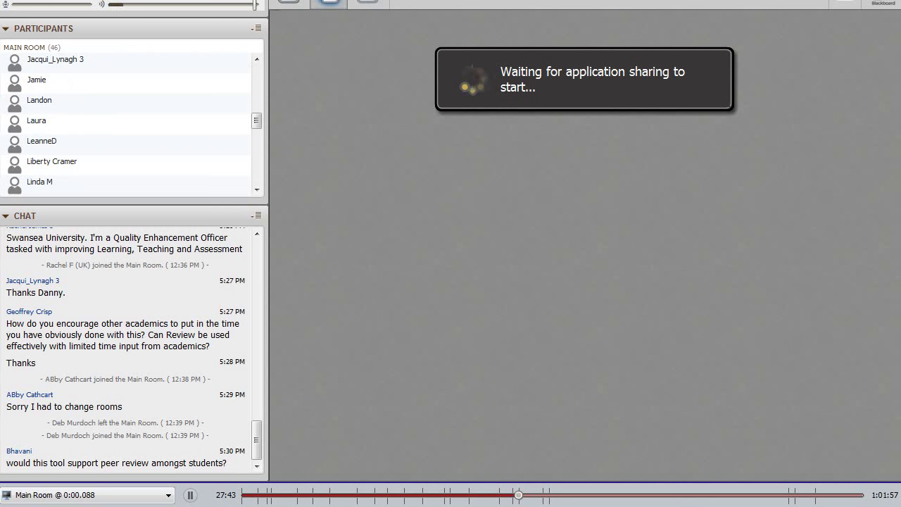
scroll(127, 123, down, 3)
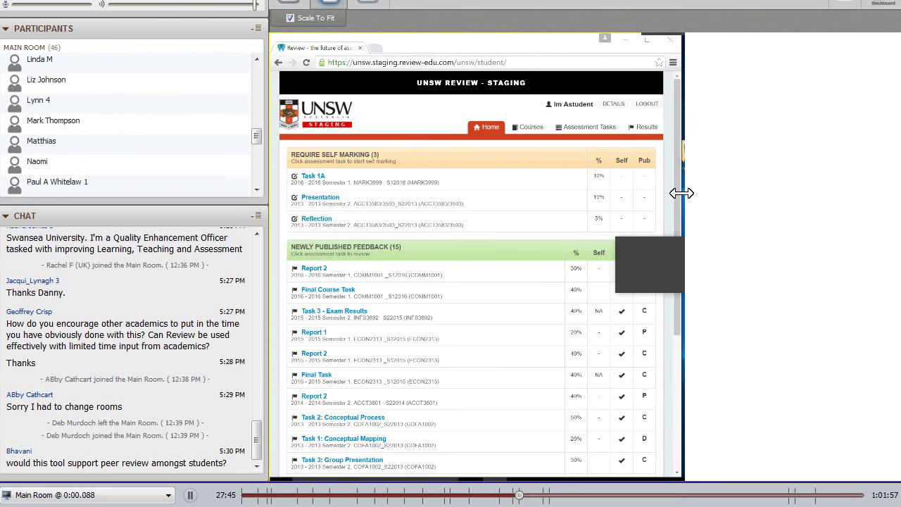
scroll(127, 123, down, 3)
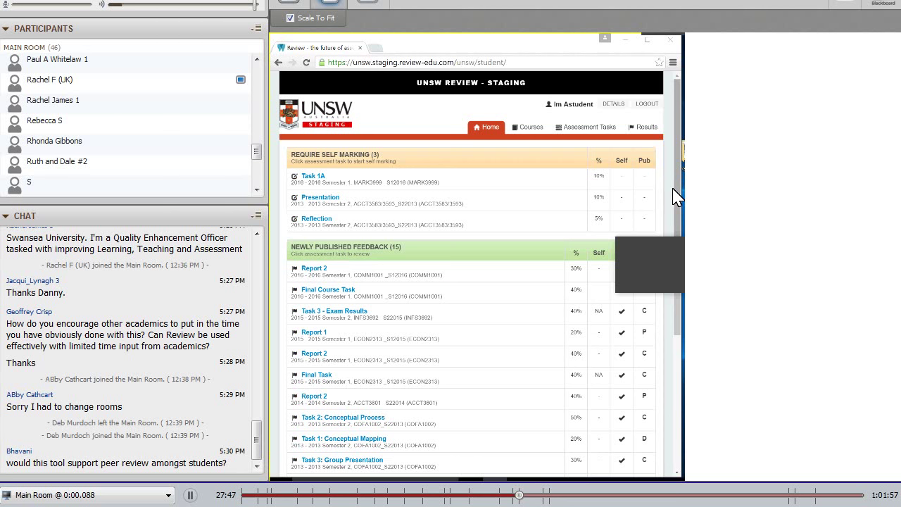
scroll(127, 123, down, 4)
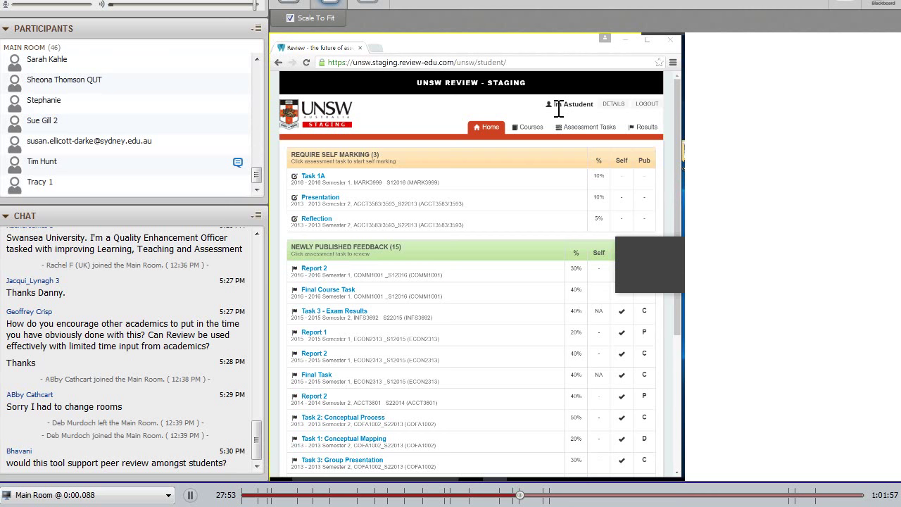
scroll(127, 123, up, 10)
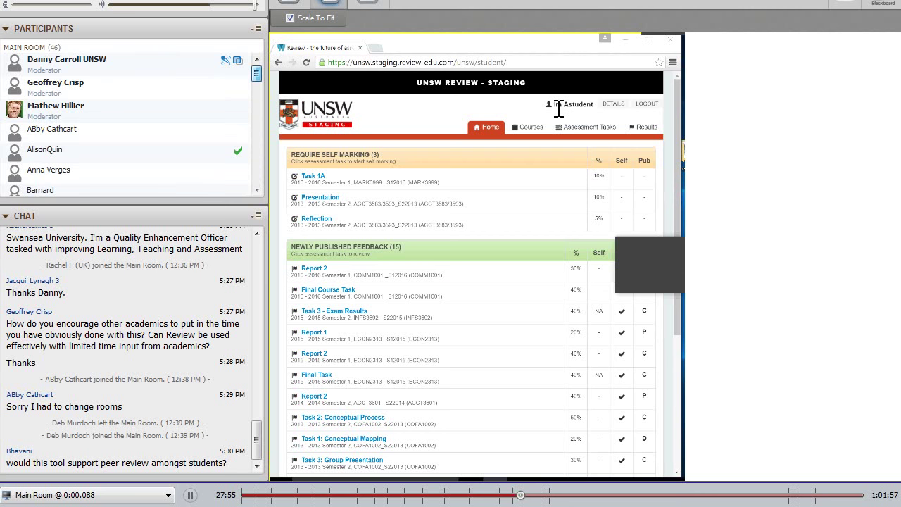
scroll(127, 123, down, 3)
scroll(127, 124, down, 5)
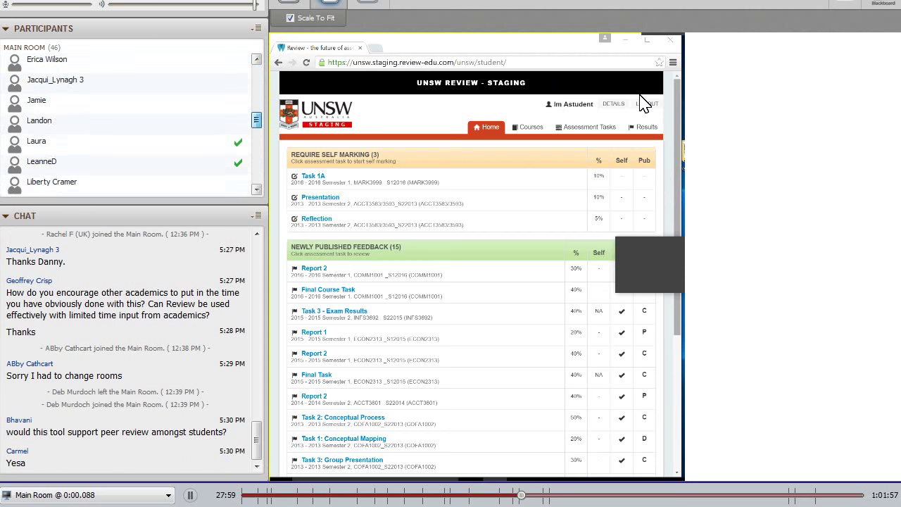
scroll(127, 124, down, 5)
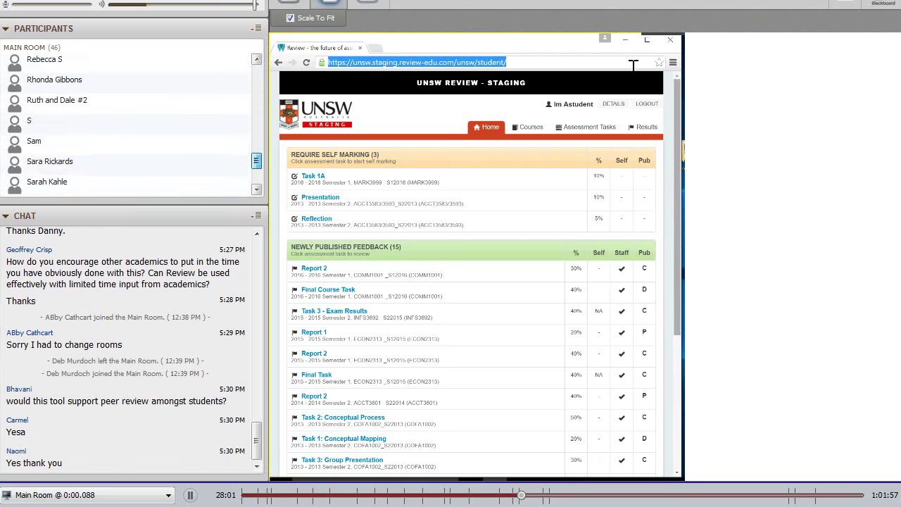
scroll(127, 123, down, 1)
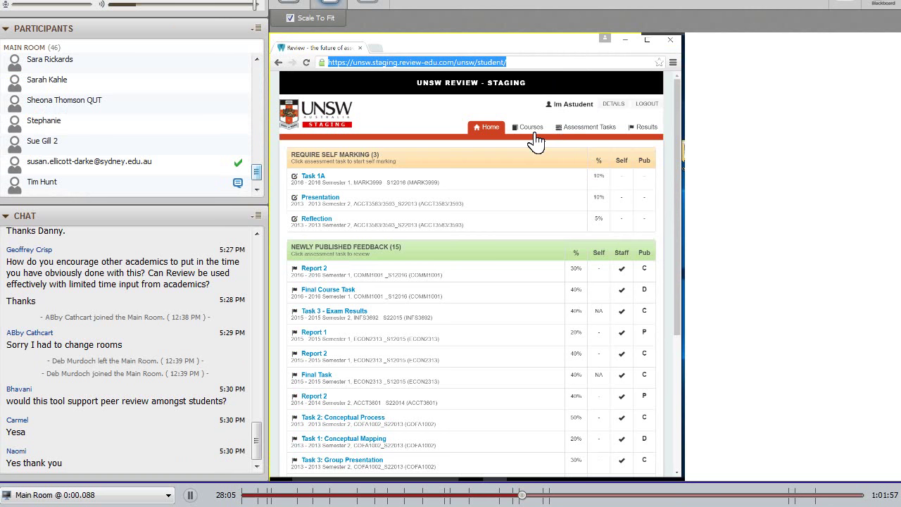
scroll(126, 123, up, 5)
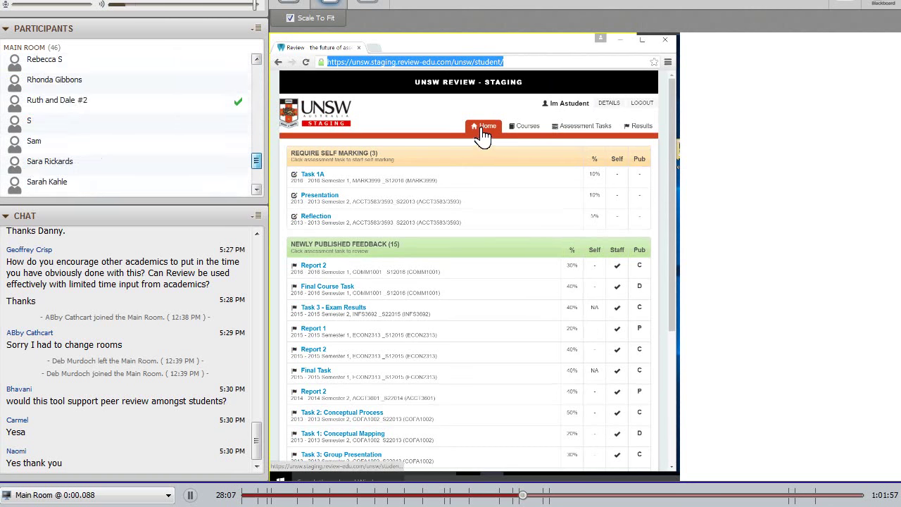
scroll(127, 123, up, 10)
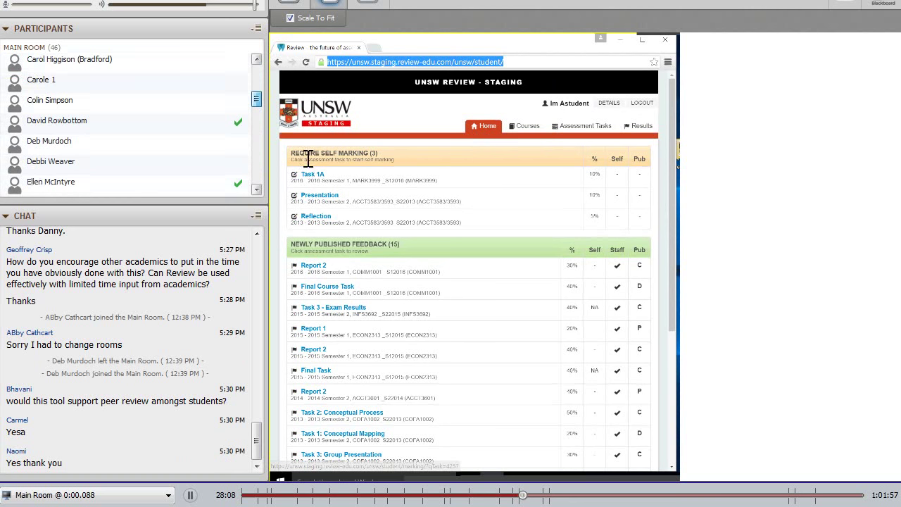
scroll(126, 123, up, 3)
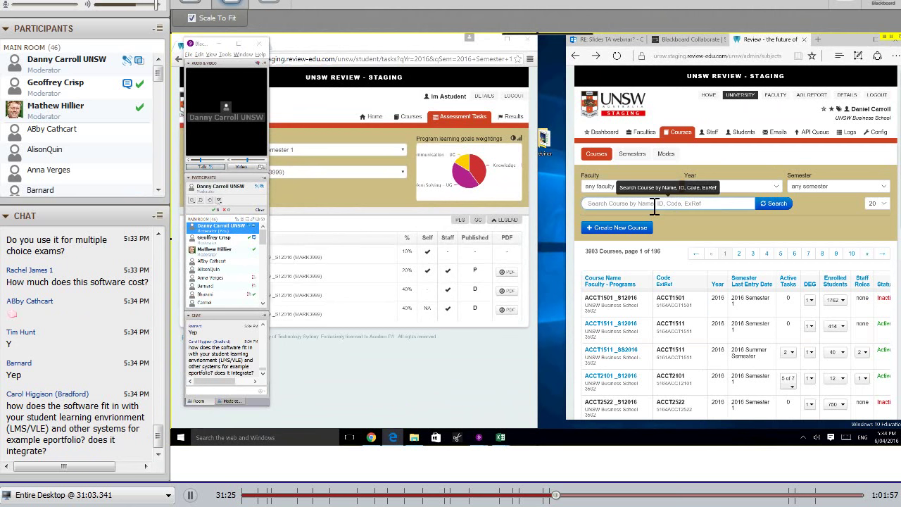
Step: Review the Task 1A marking page, from the criteria marks and penalty to the overall comment and feedback files
scroll(78, 123, down, 10)
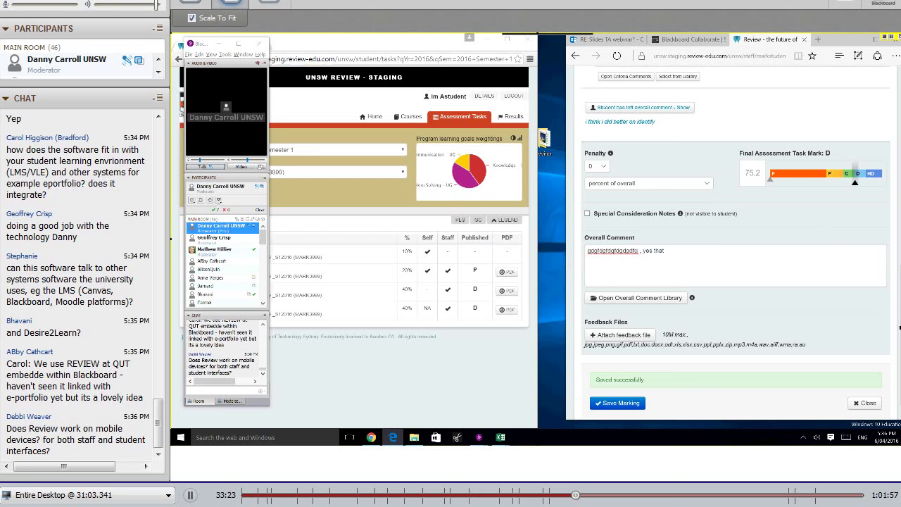
scroll(898, 259, up, 5)
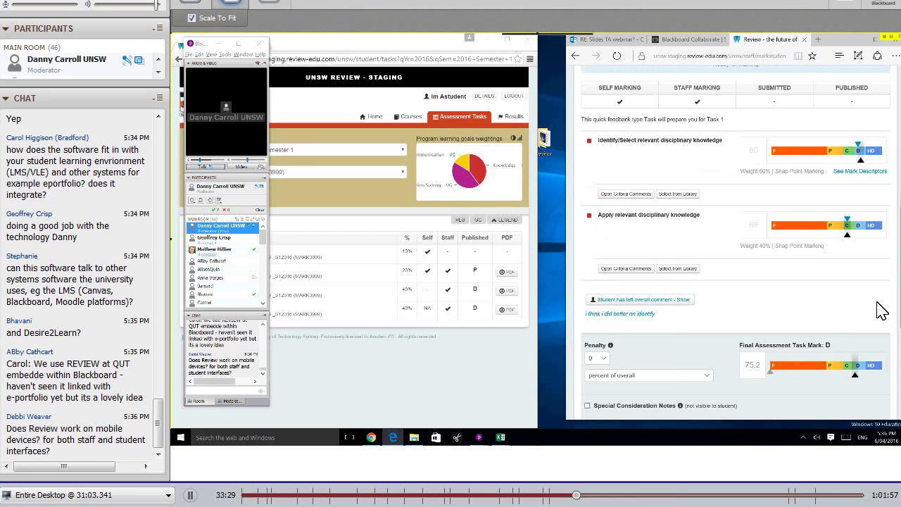
scroll(872, 402, down, 5)
click(623, 384)
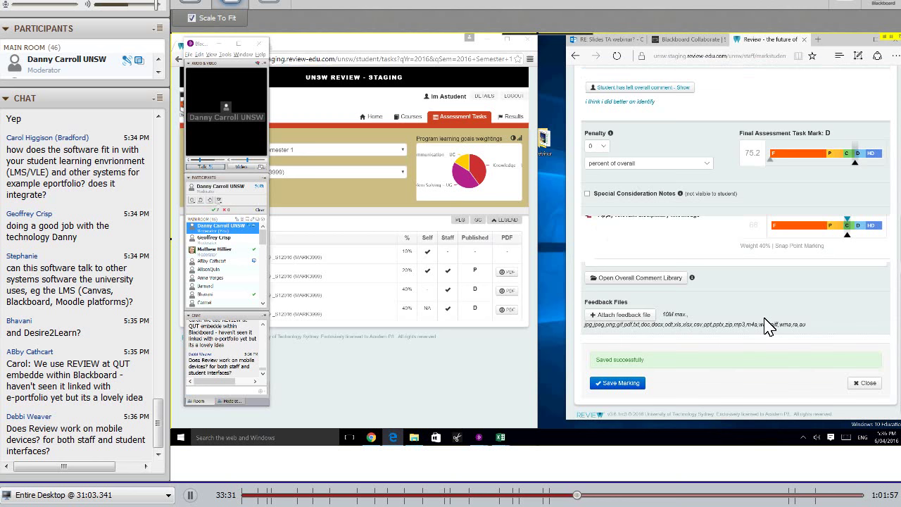
scroll(831, 315, up, 10)
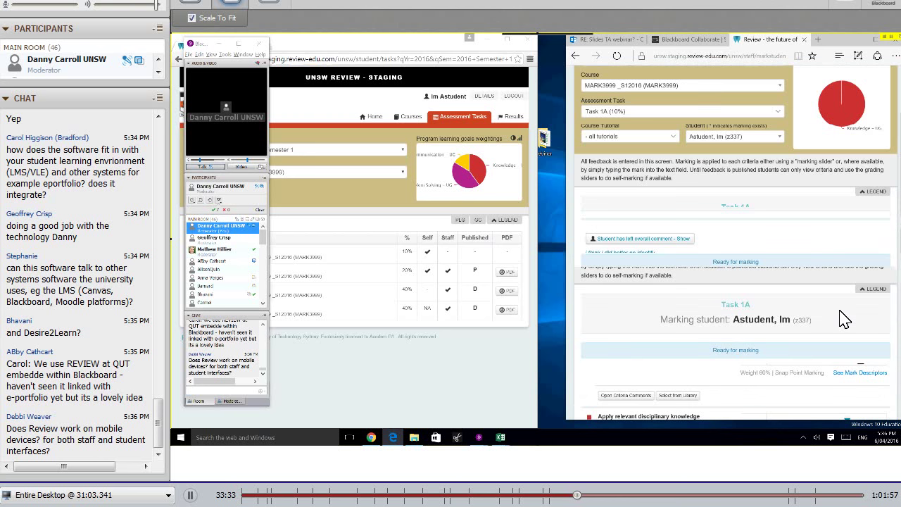
Step: Show the mark descriptors for the criterion "Identify/Select relevant disciplinary knowledge"
scroll(841, 243, down, 3)
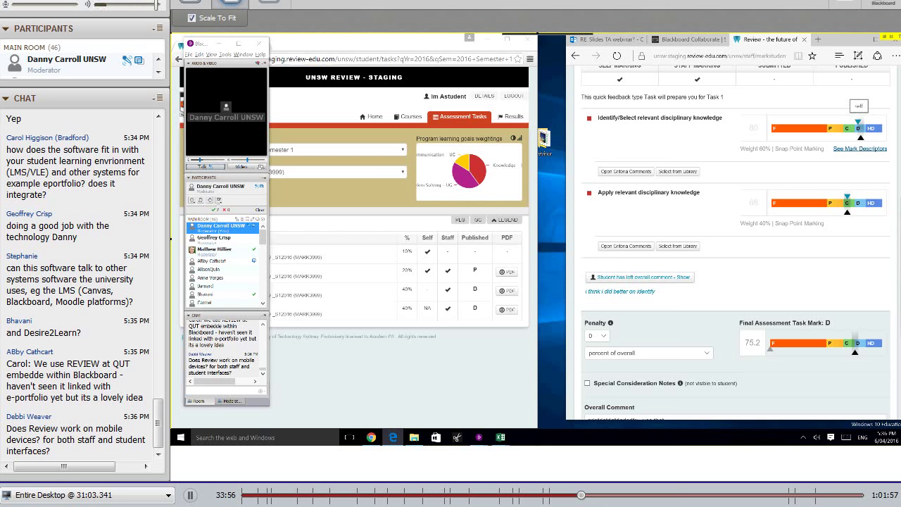
scroll(733, 246, up, 1)
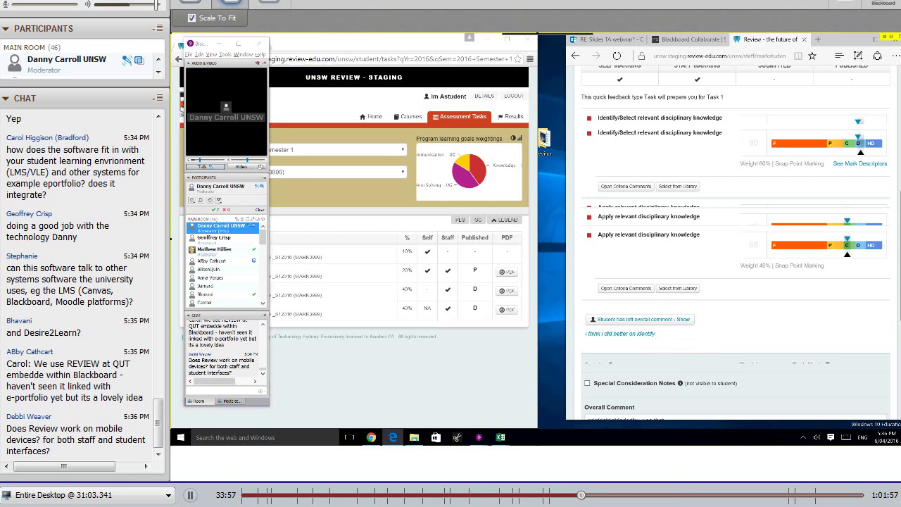
scroll(732, 247, up, 1)
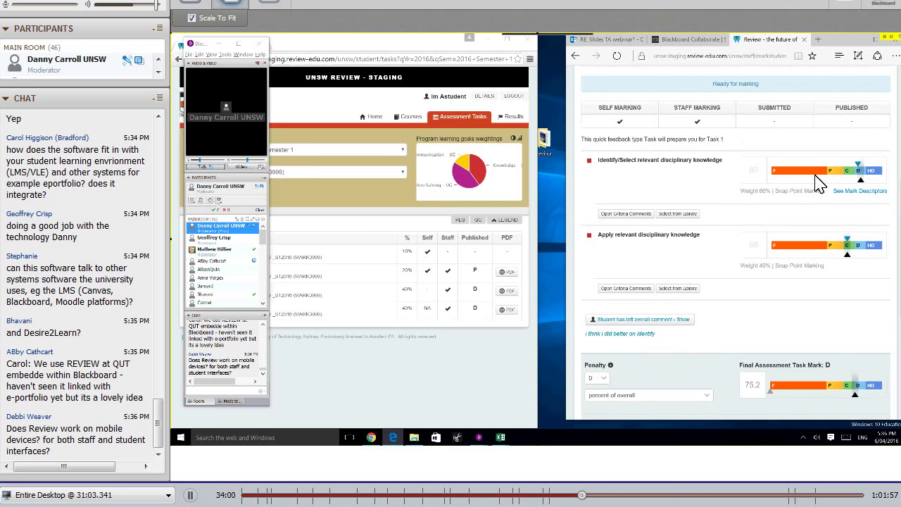
click(862, 196)
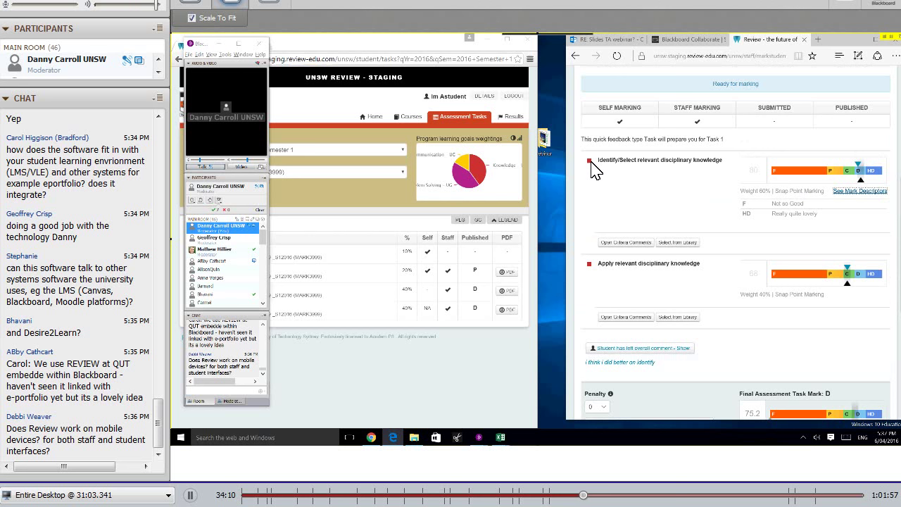
mouse_move(592, 166)
Step: Open the overall comment library, set its source to comments from faculty and browse the listed comments
scroll(646, 262, down, 2)
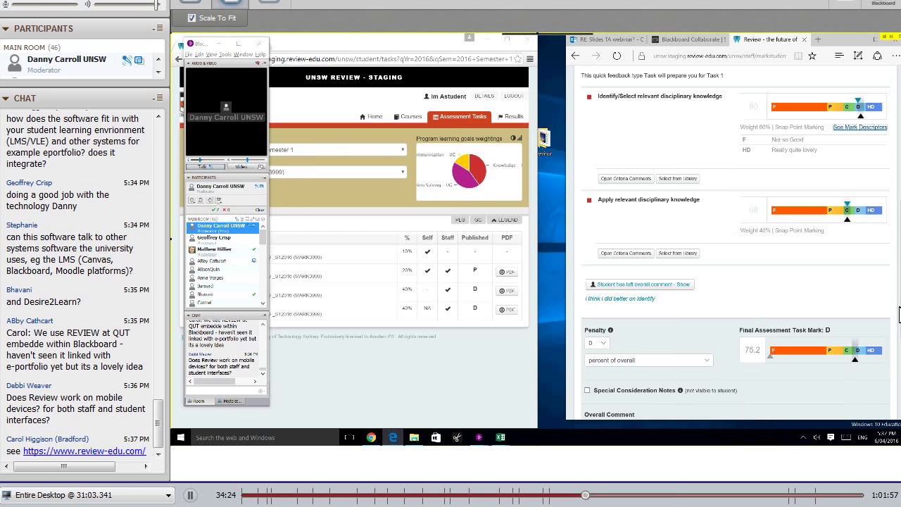
scroll(612, 307, down, 2)
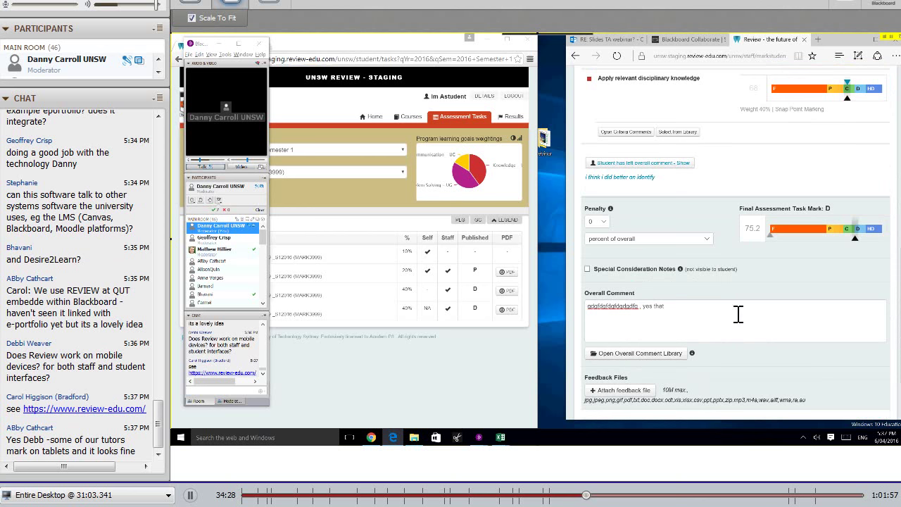
scroll(788, 307, down, 2)
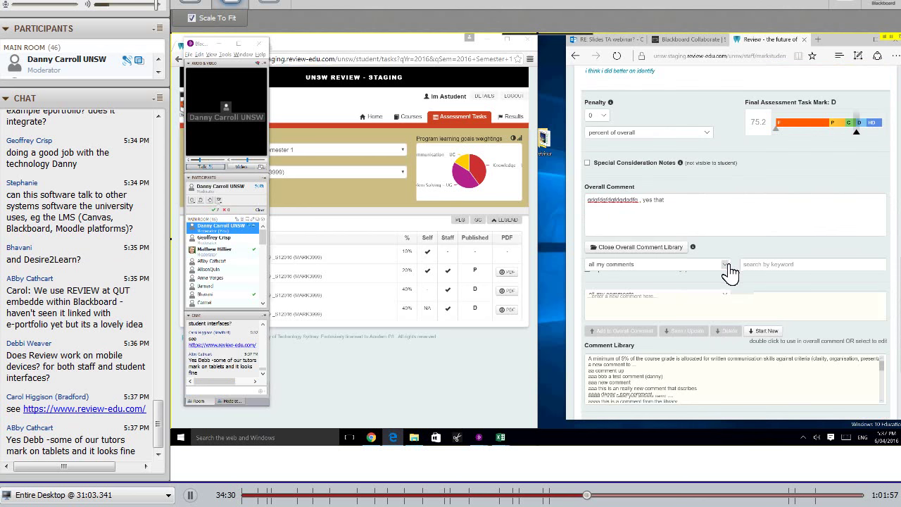
click(725, 268)
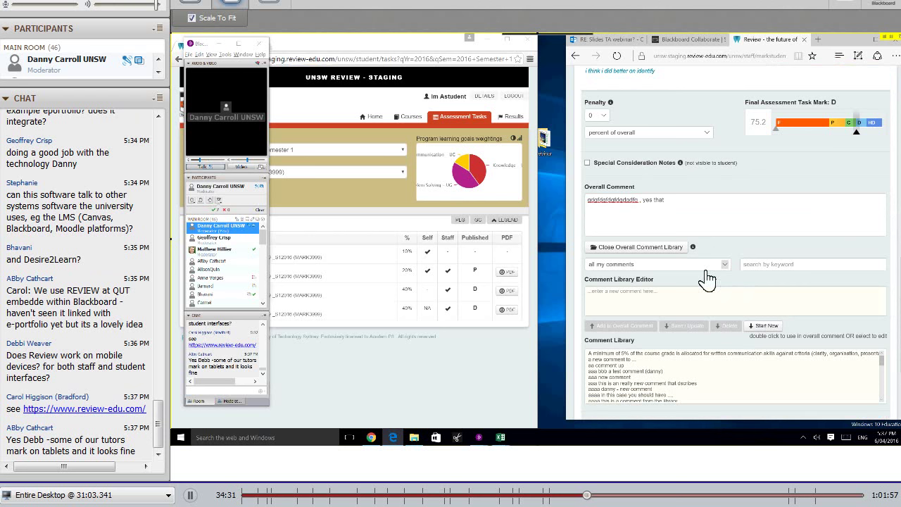
click(636, 293)
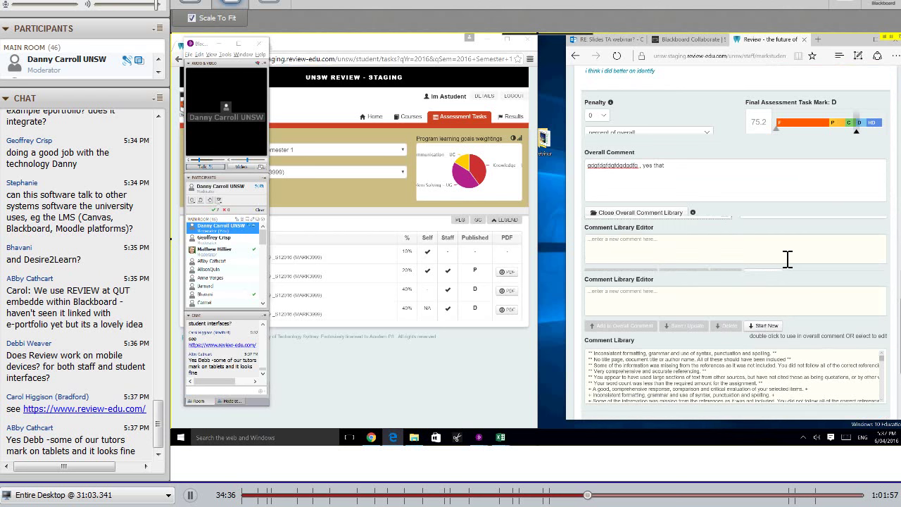
click(670, 216)
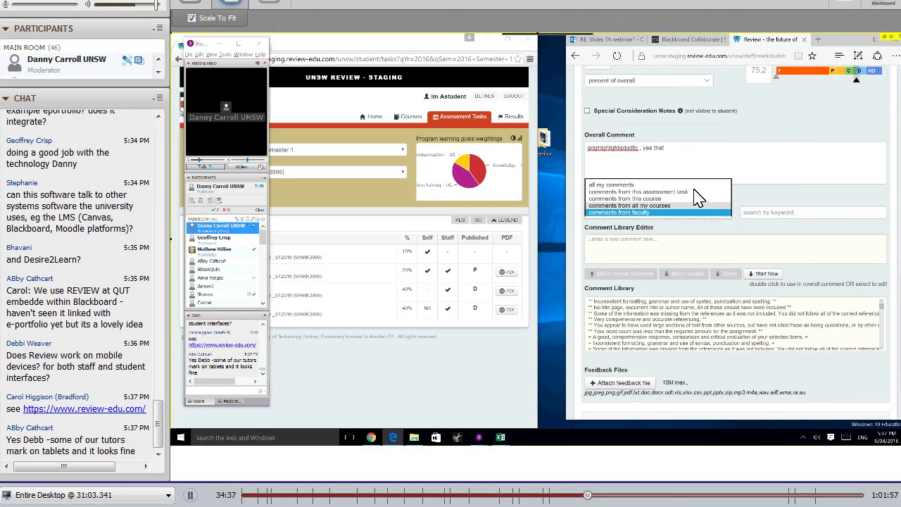
click(641, 213)
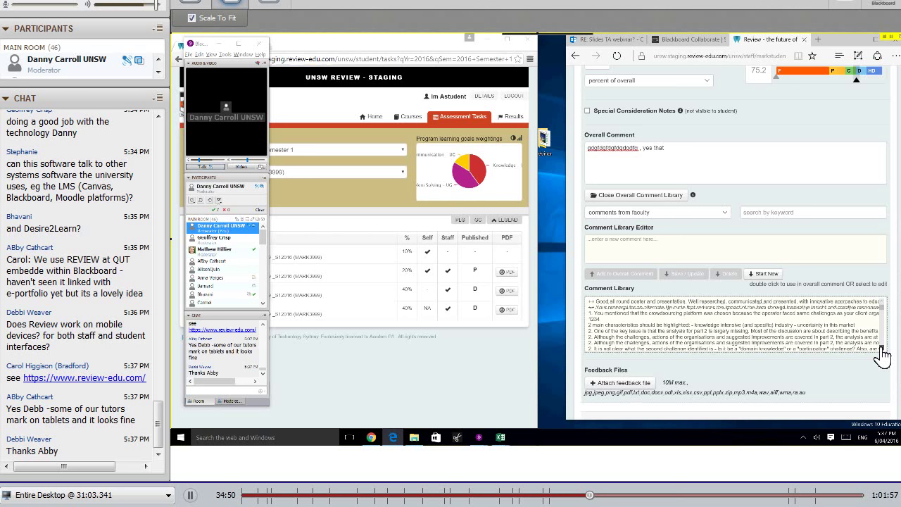
scroll(881, 355, down, 5)
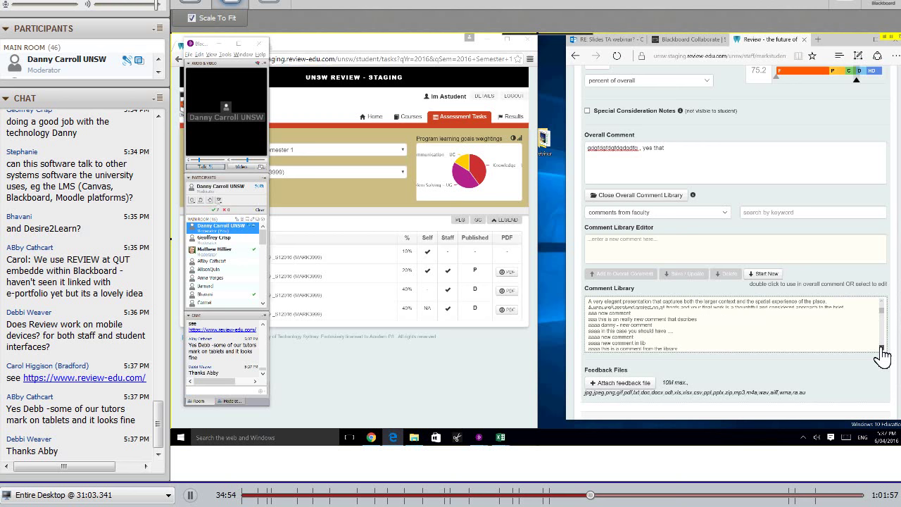
Step: Filter the comment library by "application" and add the comment starting "There is little application of course content" to the overall comment
click(767, 213)
text(application)
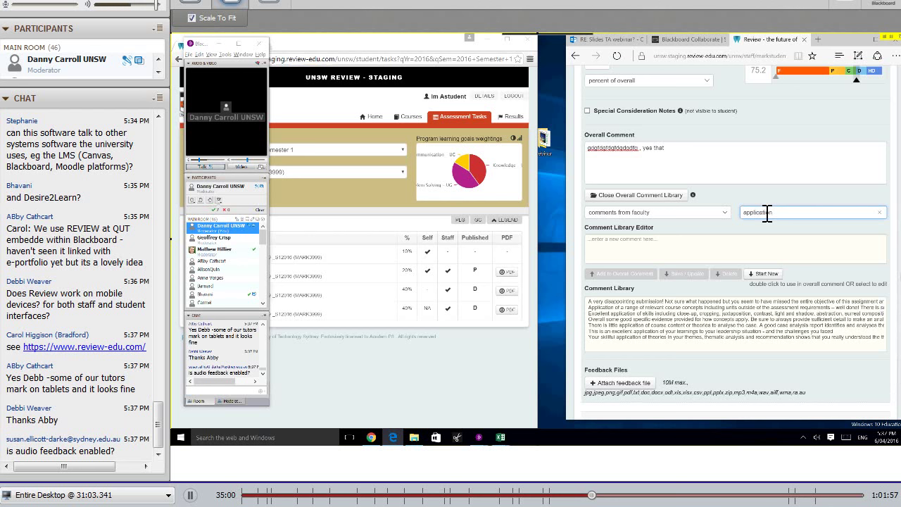
click(627, 327)
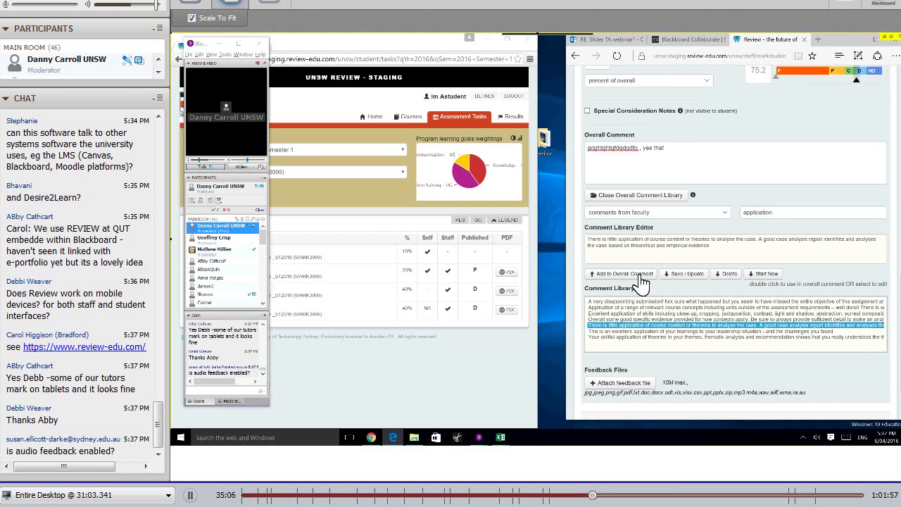
click(623, 274)
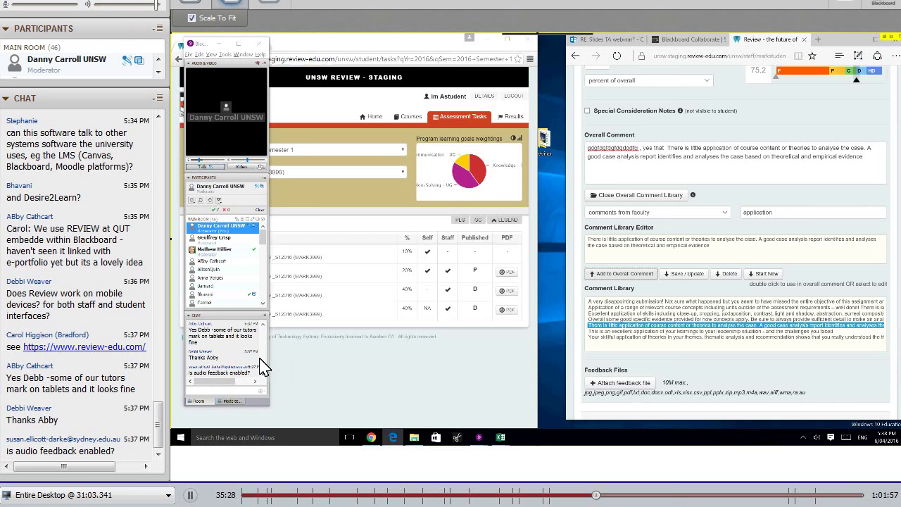
Step: Look back through the earlier messages in the shared desktop's webinar chat for attendees' questions
click(264, 325)
click(264, 327)
click(264, 327)
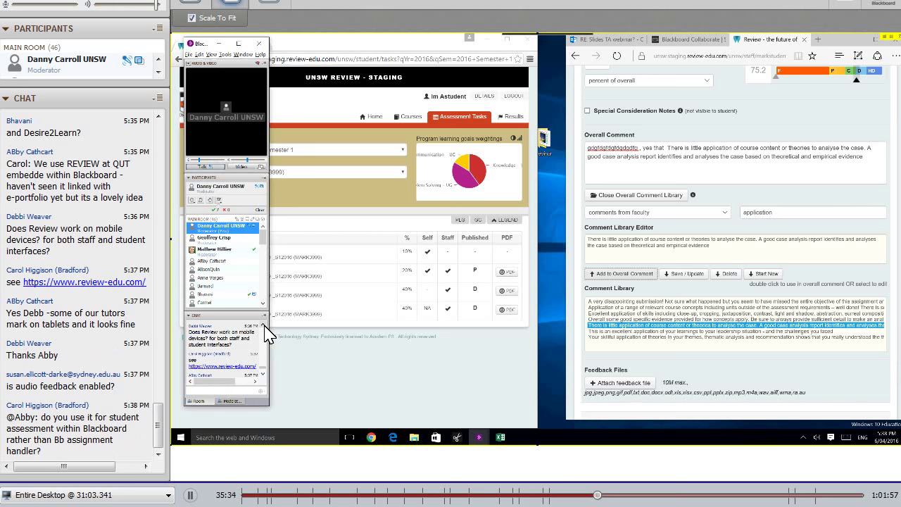
click(265, 327)
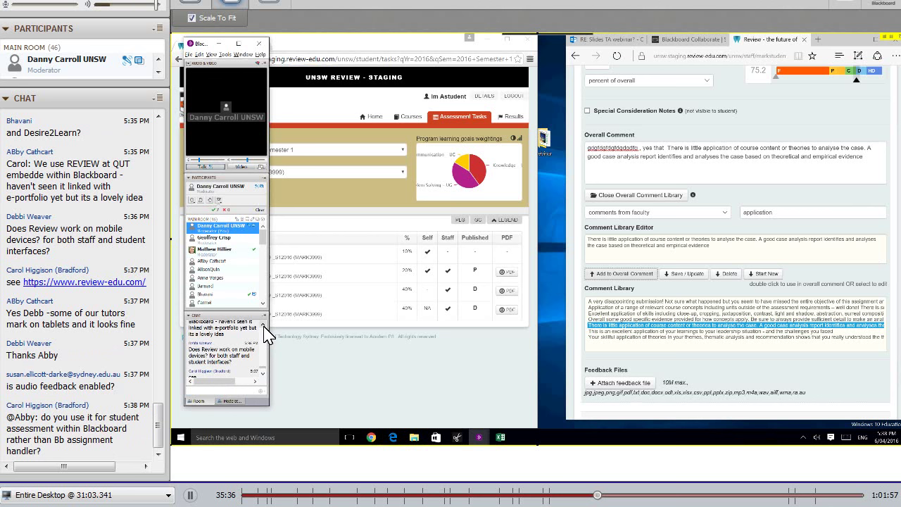
click(265, 327)
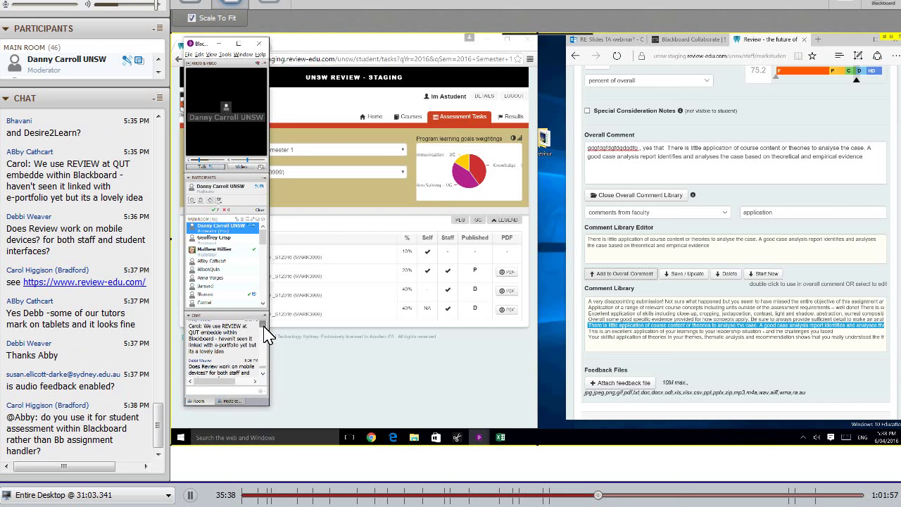
click(264, 326)
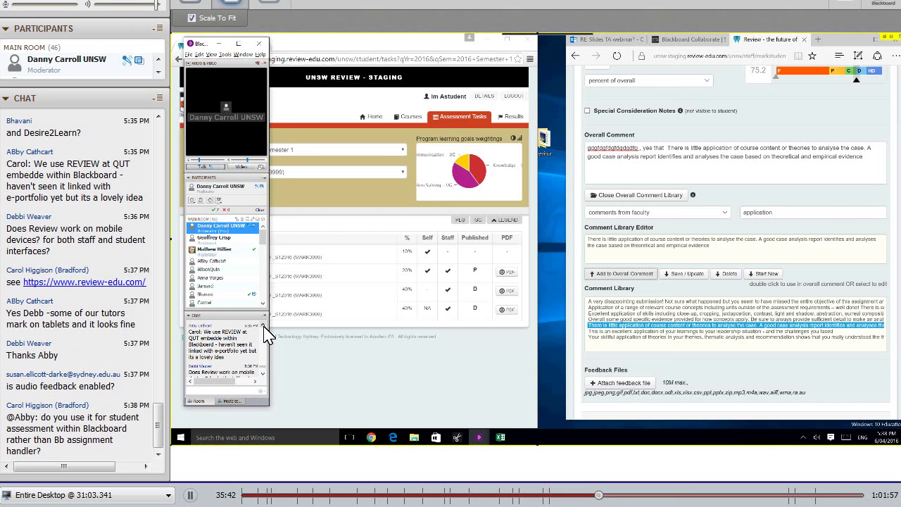
Step: Go further back in the shared desktop's chat to the messages about integration with Canvas, Blackboard and Moodle
click(264, 327)
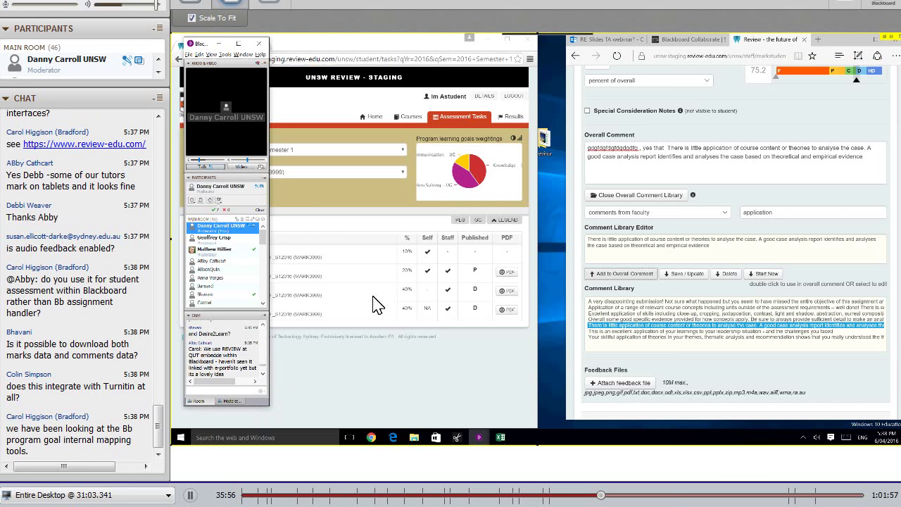
click(262, 325)
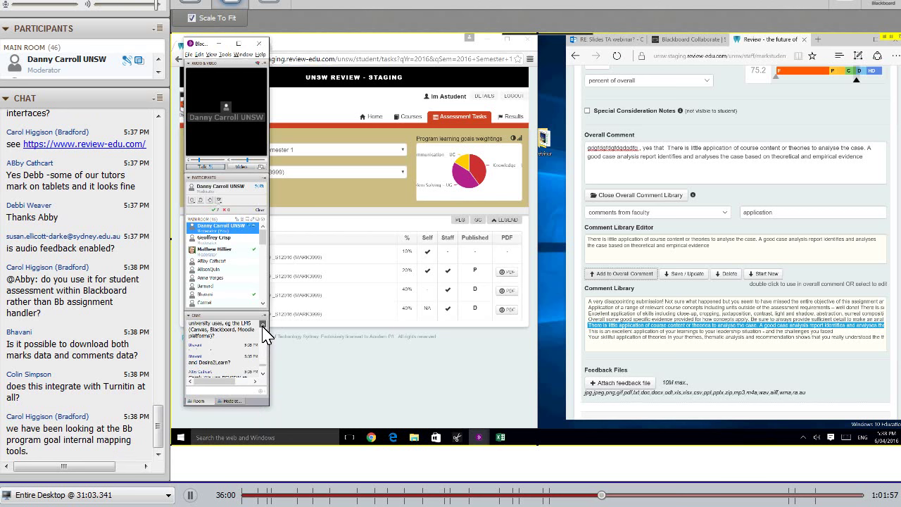
click(262, 326)
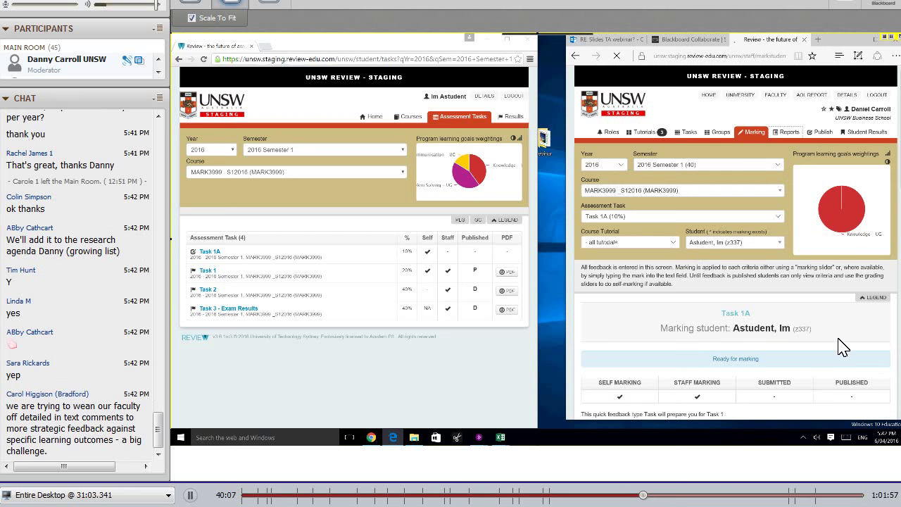
Step: Open the Task 1A reports and examine the export options and the table of students' criterion marks
scroll(795, 324, down, 3)
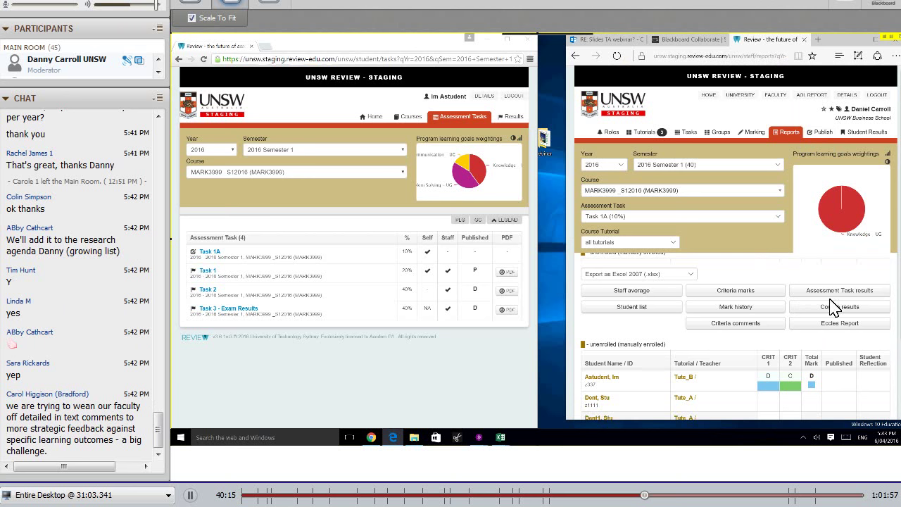
scroll(834, 308, down, 2)
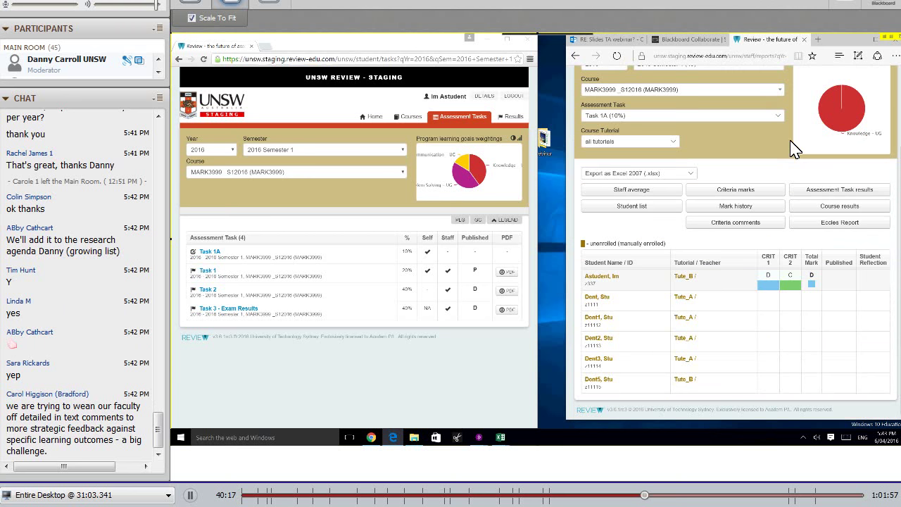
scroll(794, 136, up, 2)
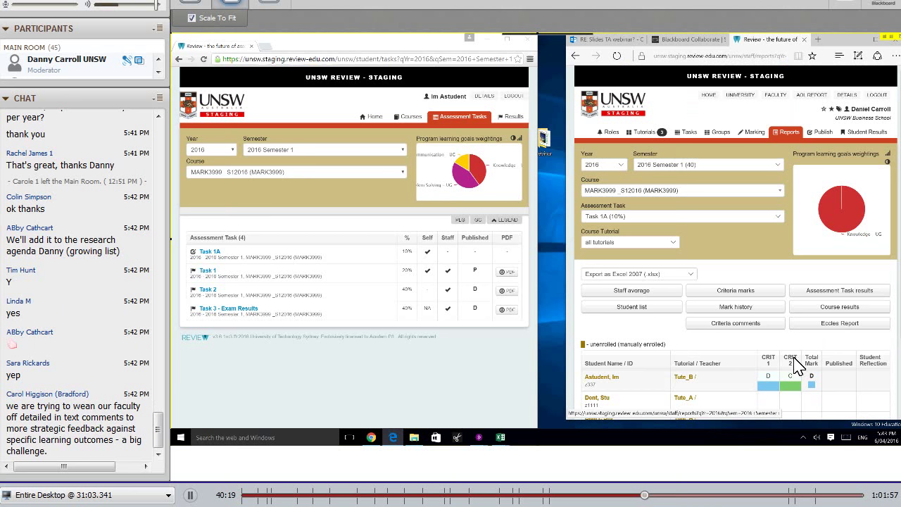
scroll(770, 299, down, 2)
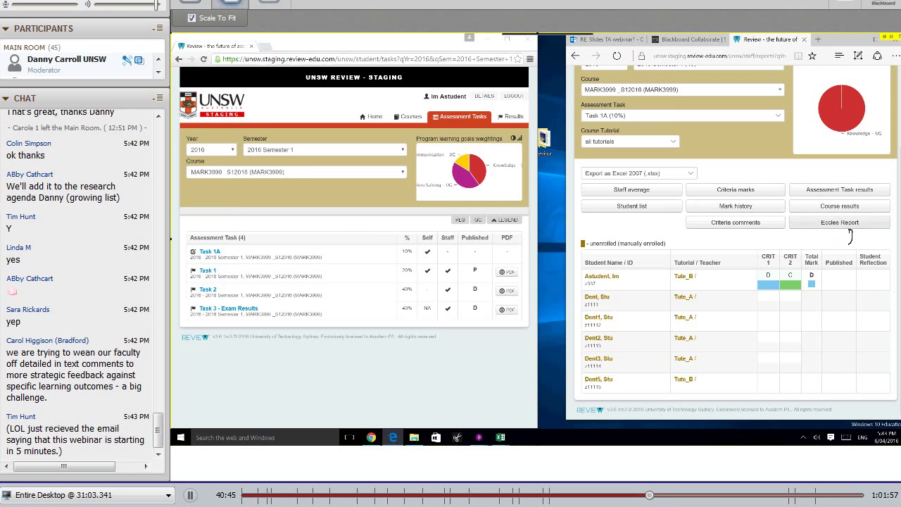
Step: Publish the Task 1A feedback for the marked student in MARK3999
scroll(852, 257, up, 3)
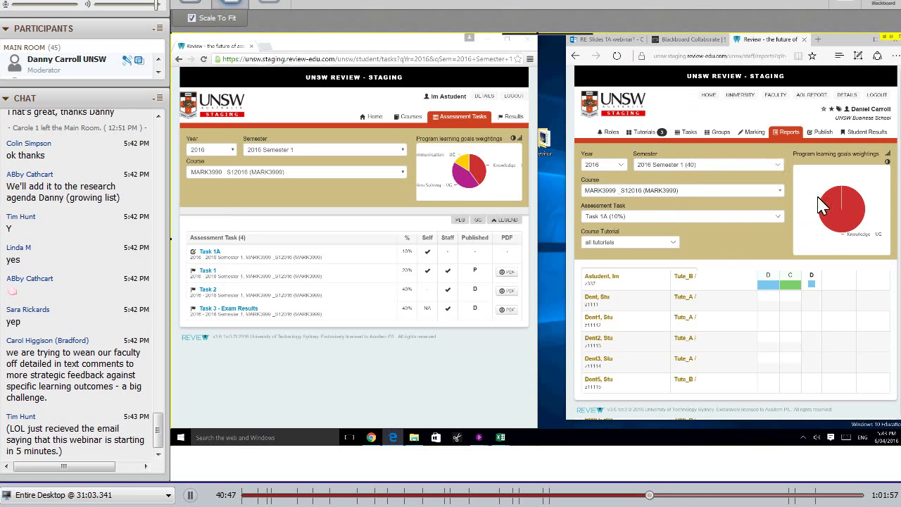
click(821, 133)
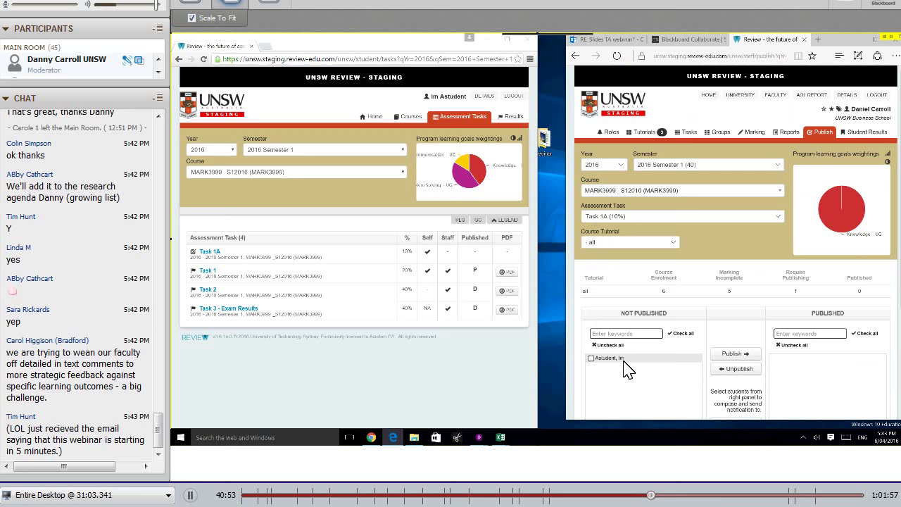
click(738, 355)
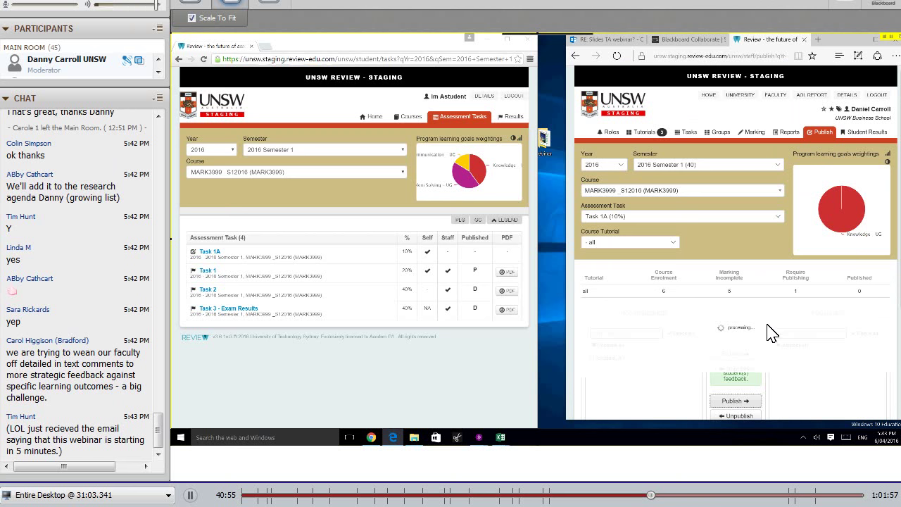
scroll(754, 327, down, 2)
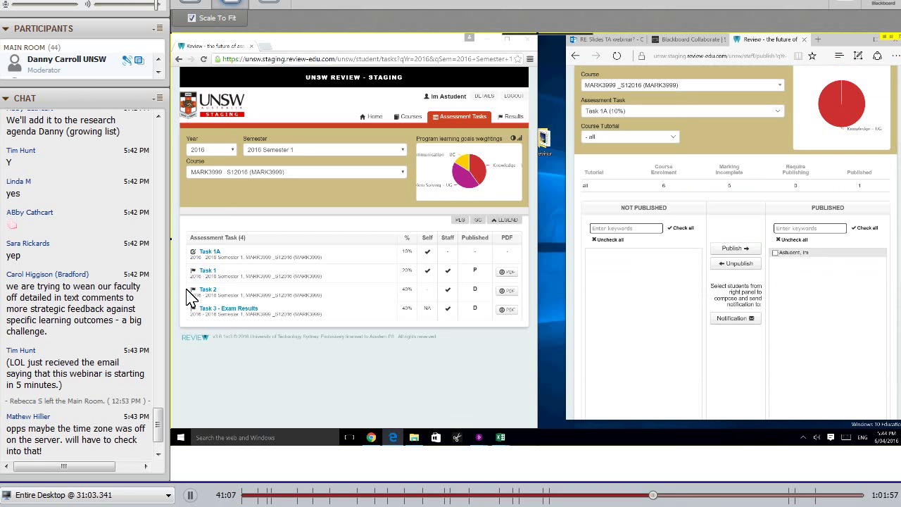
Step: Open the published Task 1A in the student view and show the mark descriptors for "Identify/Select relevant disciplinary knowledge"
click(215, 258)
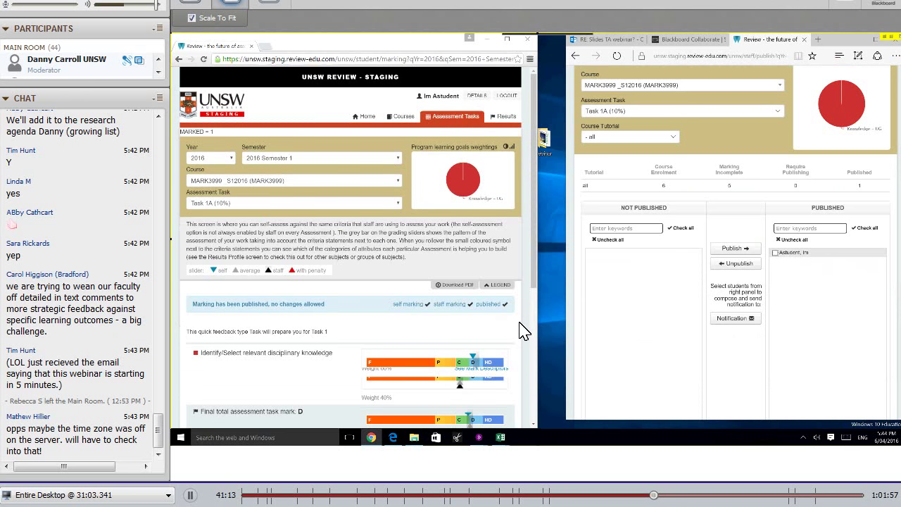
scroll(535, 272, down, 3)
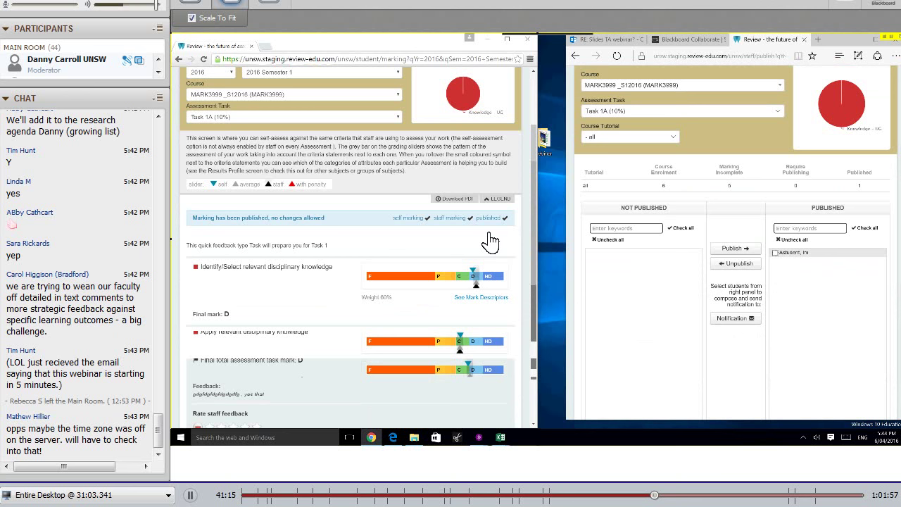
scroll(489, 242, down, 2)
click(486, 229)
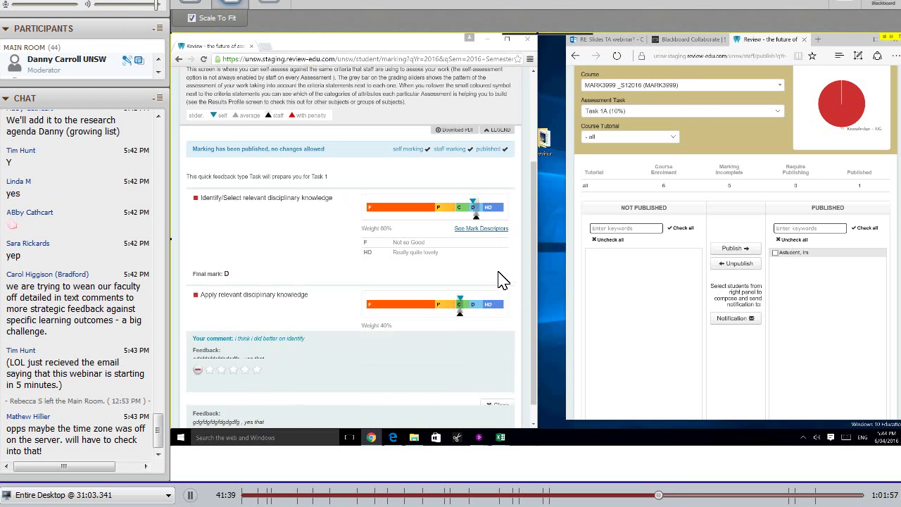
scroll(506, 279, down, 2)
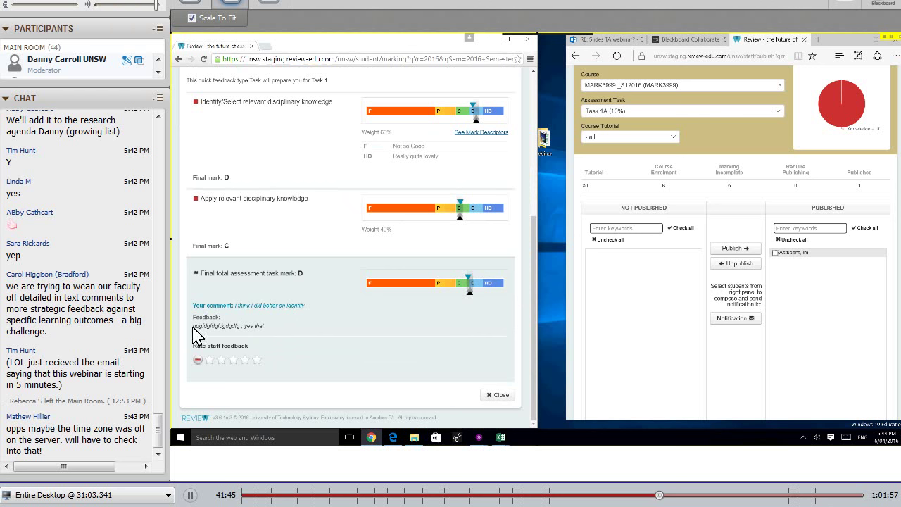
Step: Highlight the feedback text under the final Task 1A mark and rate the staff feedback three stars
key(ctrl+a)
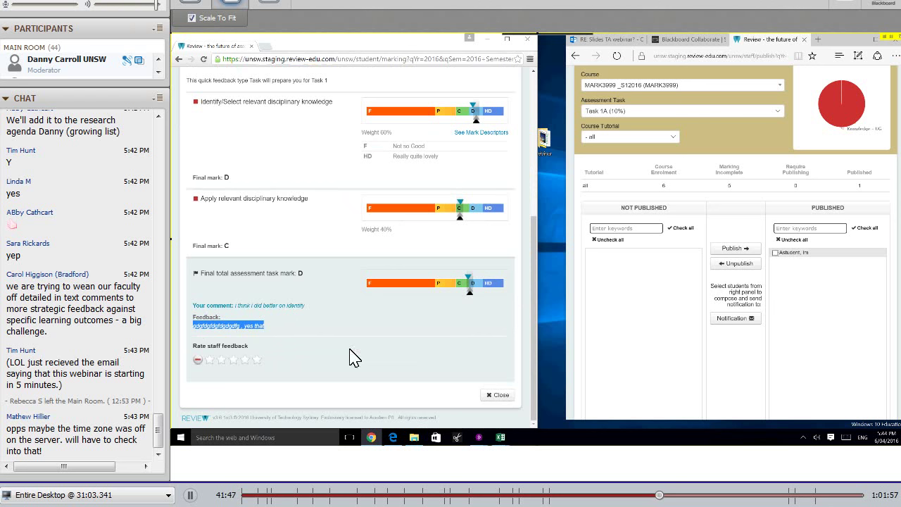
click(244, 373)
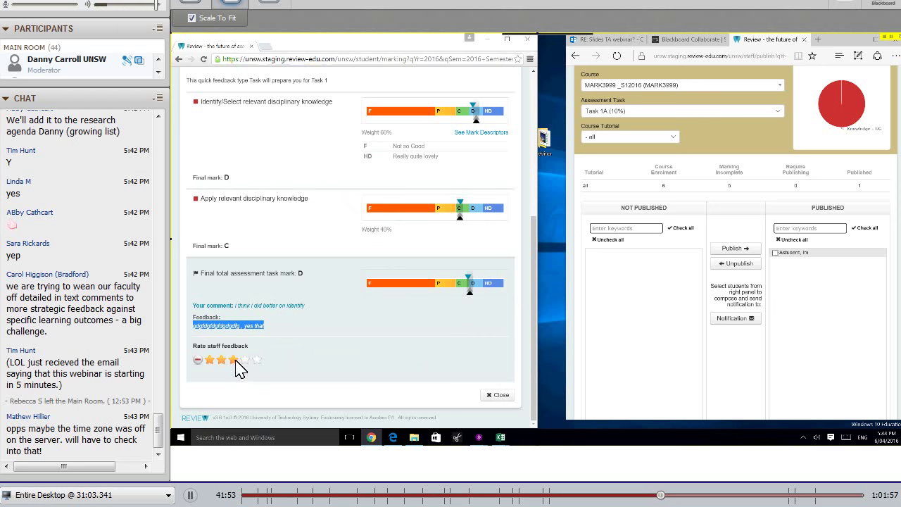
click(232, 360)
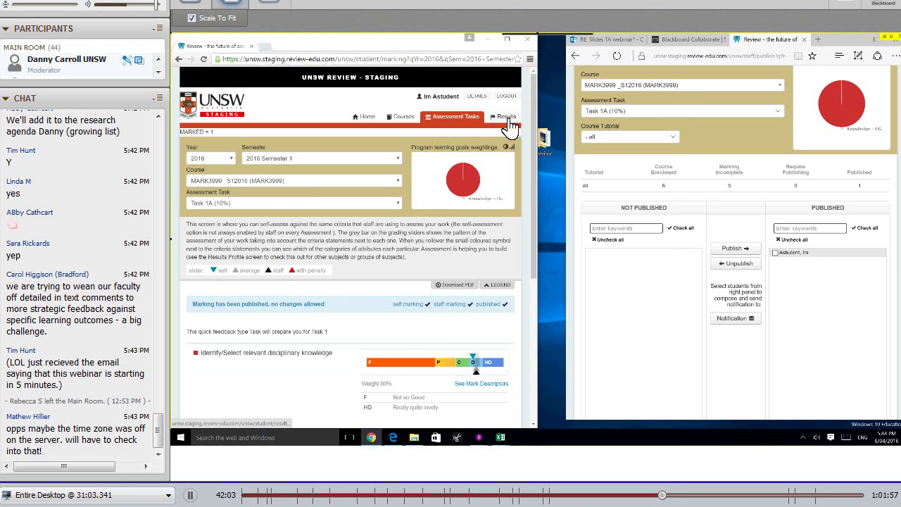
Step: Open the student's results for Task 1A and look at the years available for filtering
click(507, 121)
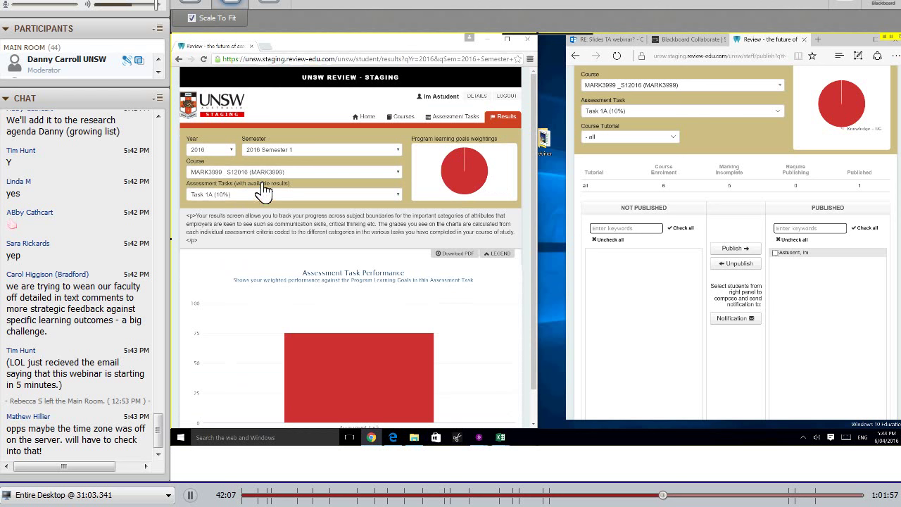
click(229, 151)
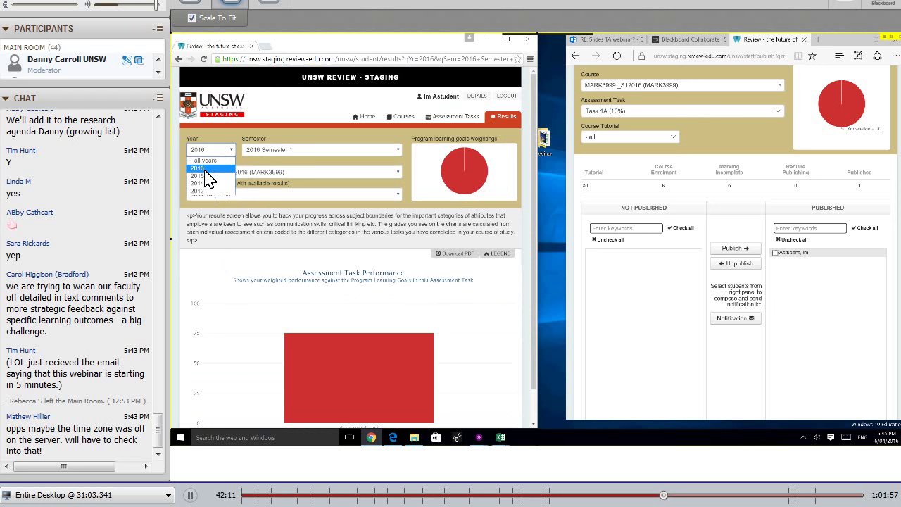
click(260, 155)
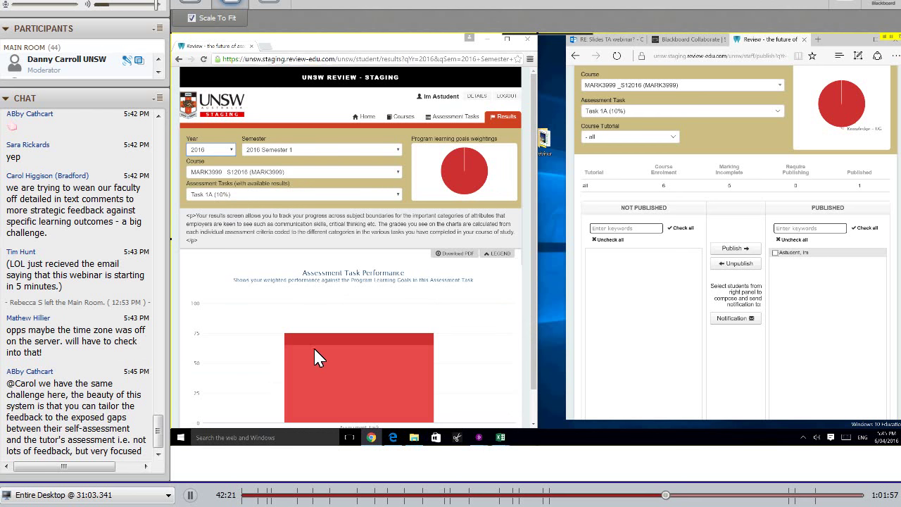
Step: Display the student's performance chart for Task 1 (20%), and switch the assessment task to Task 2 (40%)
click(289, 198)
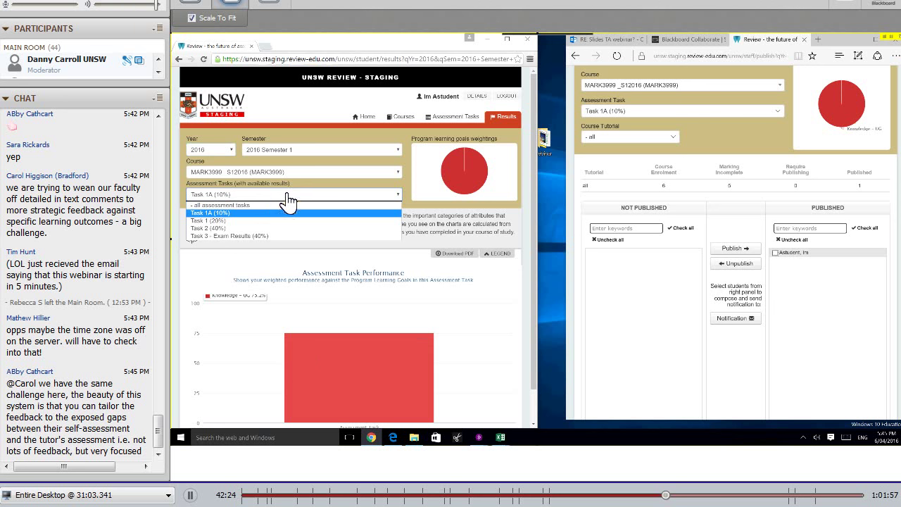
click(239, 220)
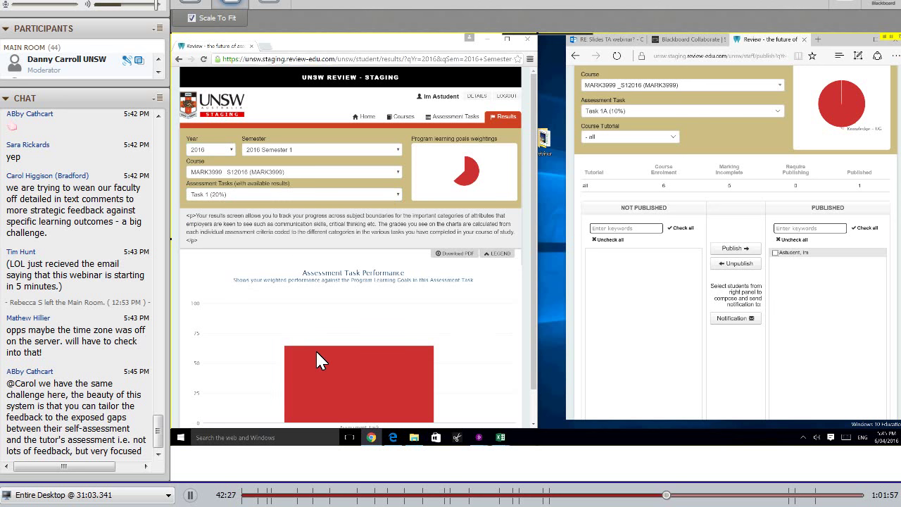
mouse_move(316, 355)
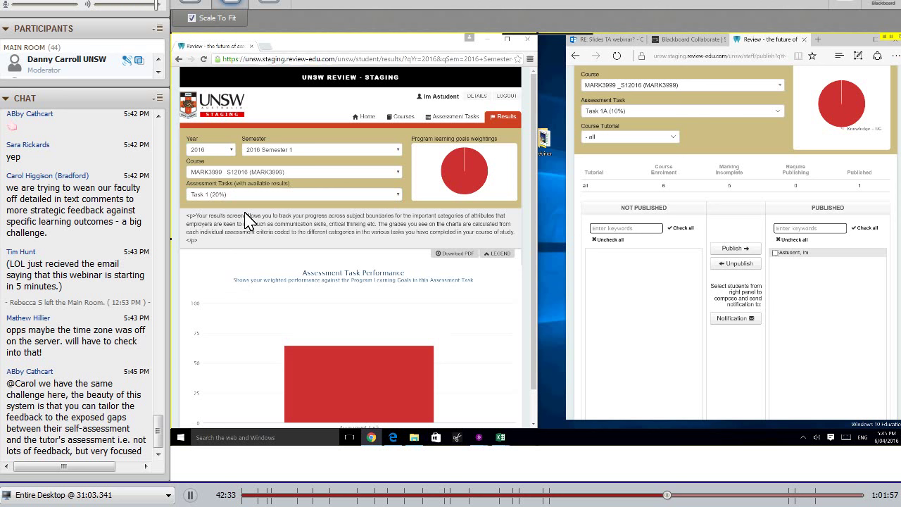
click(218, 194)
click(209, 228)
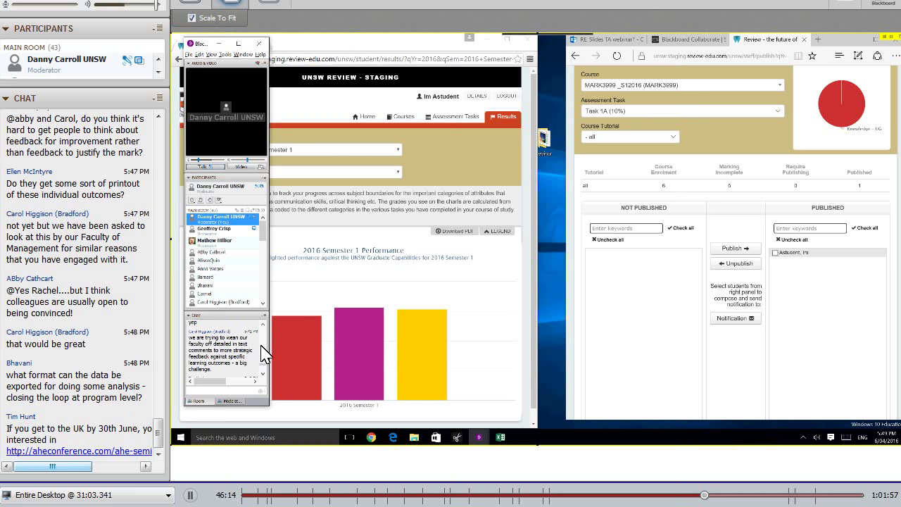
Step: Shift the recording's chat sideways to read the ends of the long messages and return to their beginnings
scroll(81, 281, right, 5)
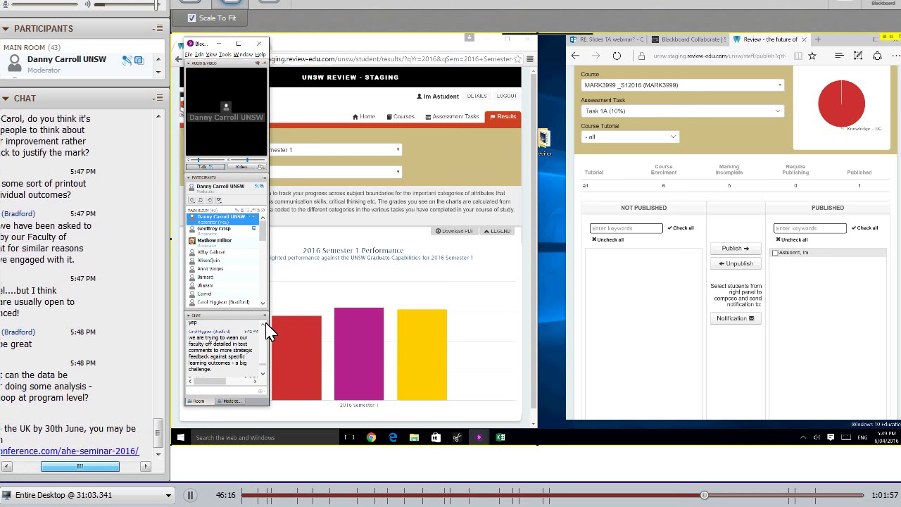
scroll(81, 282, left, 3)
scroll(81, 281, left, 1)
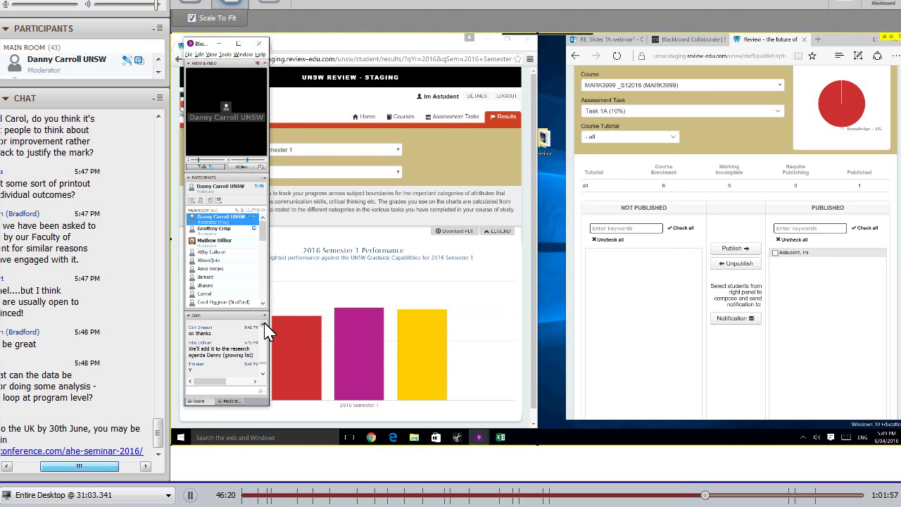
scroll(81, 282, left, 4)
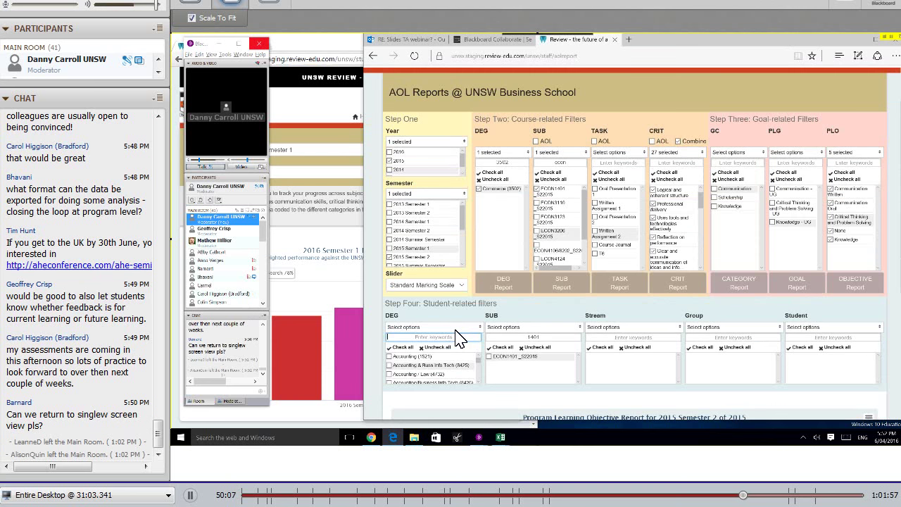
Step: Filter the student-related degrees by "econ" to select Economics (3543), and generate the Objective report
text(econ)
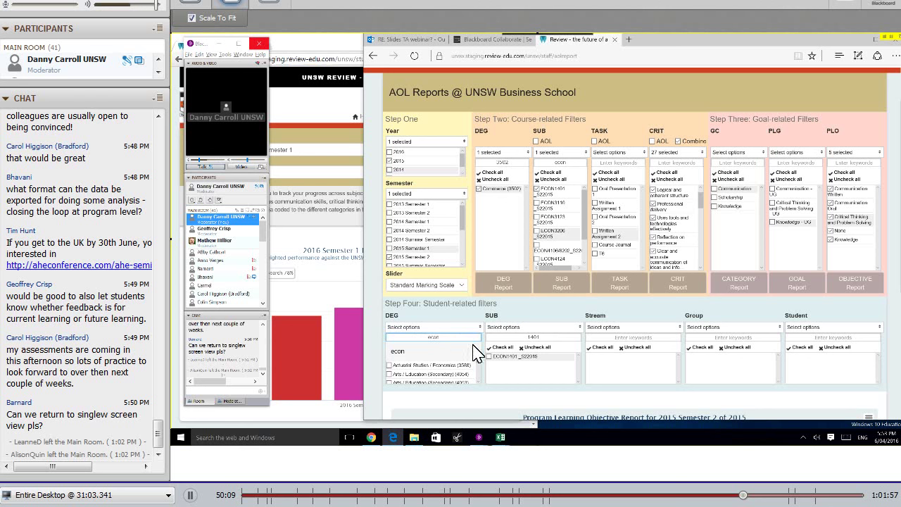
click(481, 384)
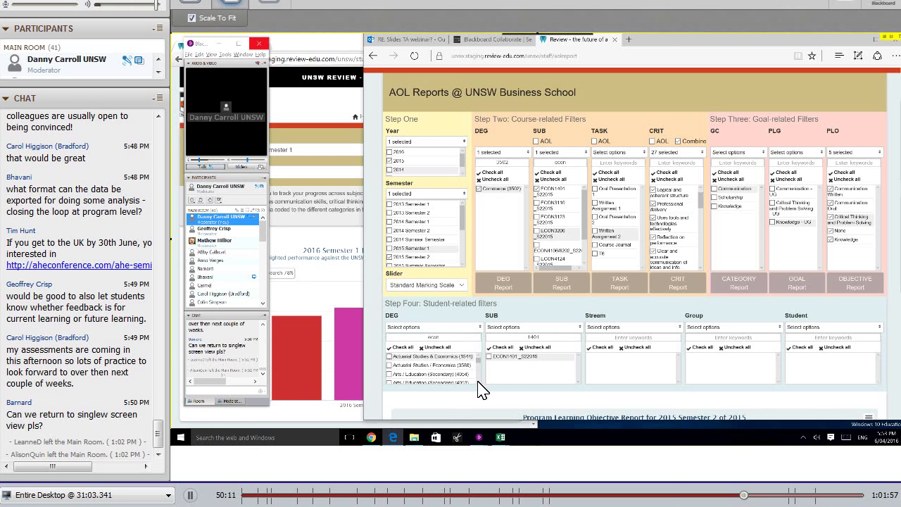
scroll(478, 383, down, 1)
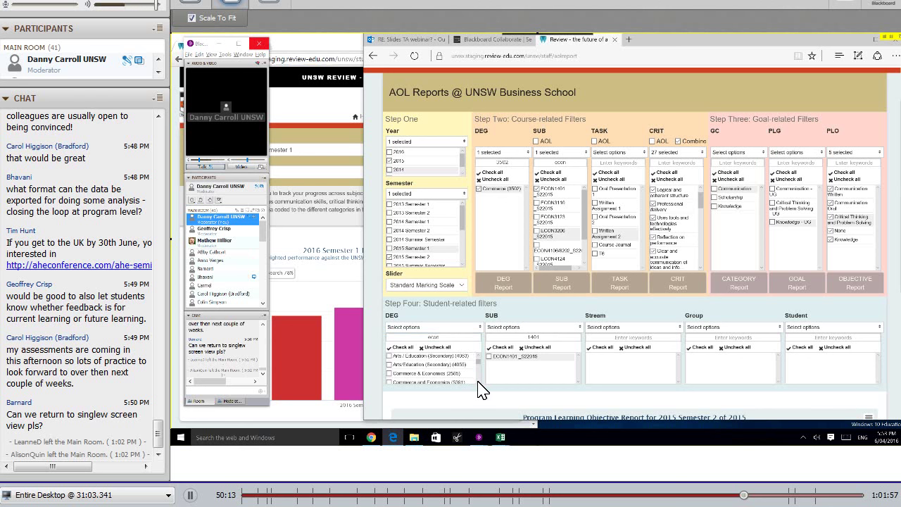
scroll(480, 389, down, 1)
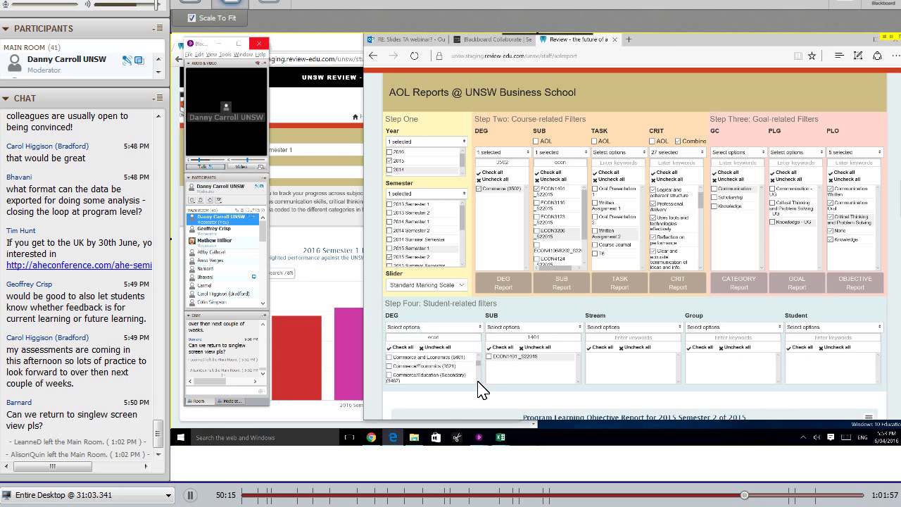
scroll(478, 389, down, 1)
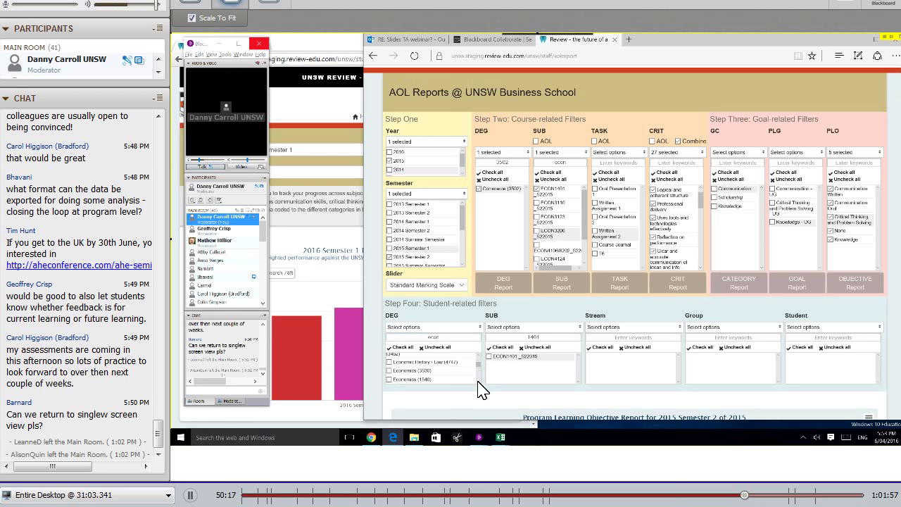
scroll(478, 389, down, 1)
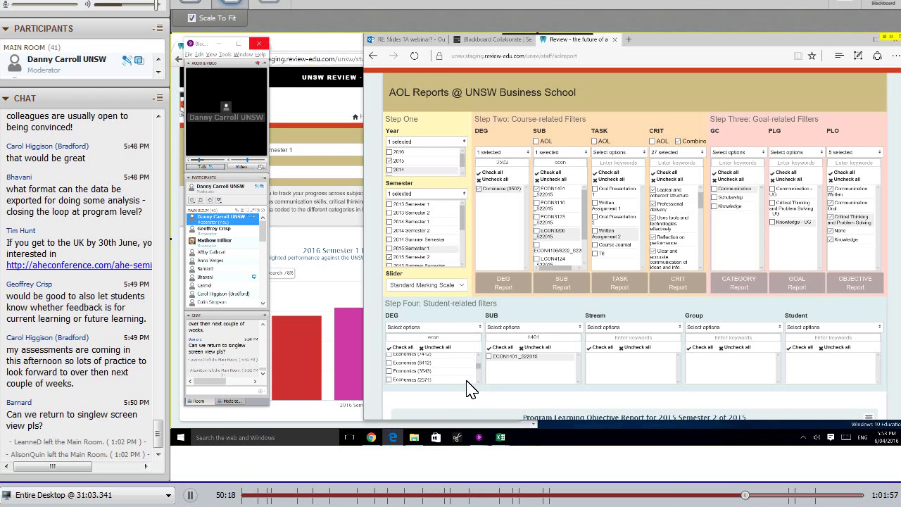
click(419, 372)
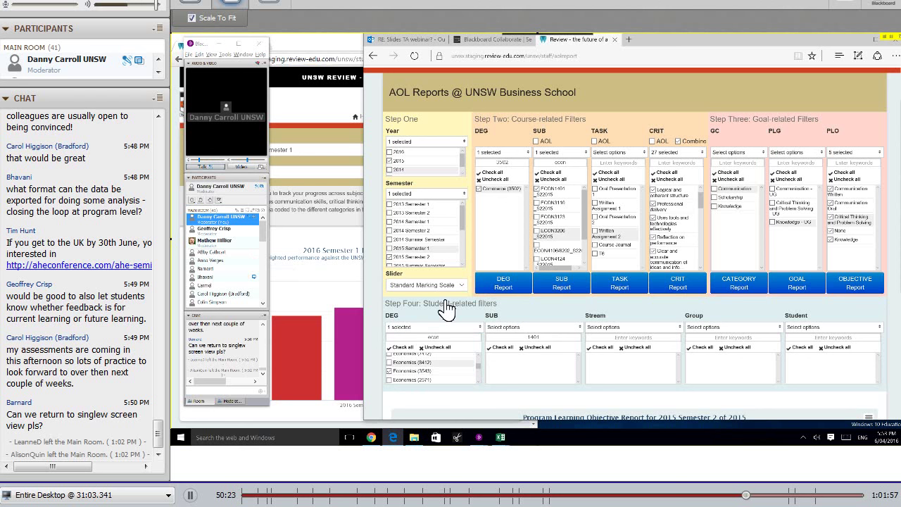
click(852, 302)
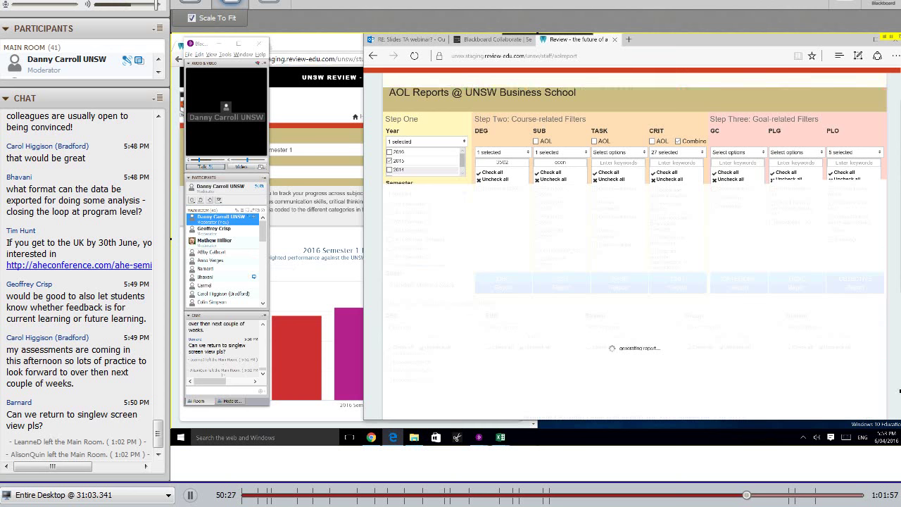